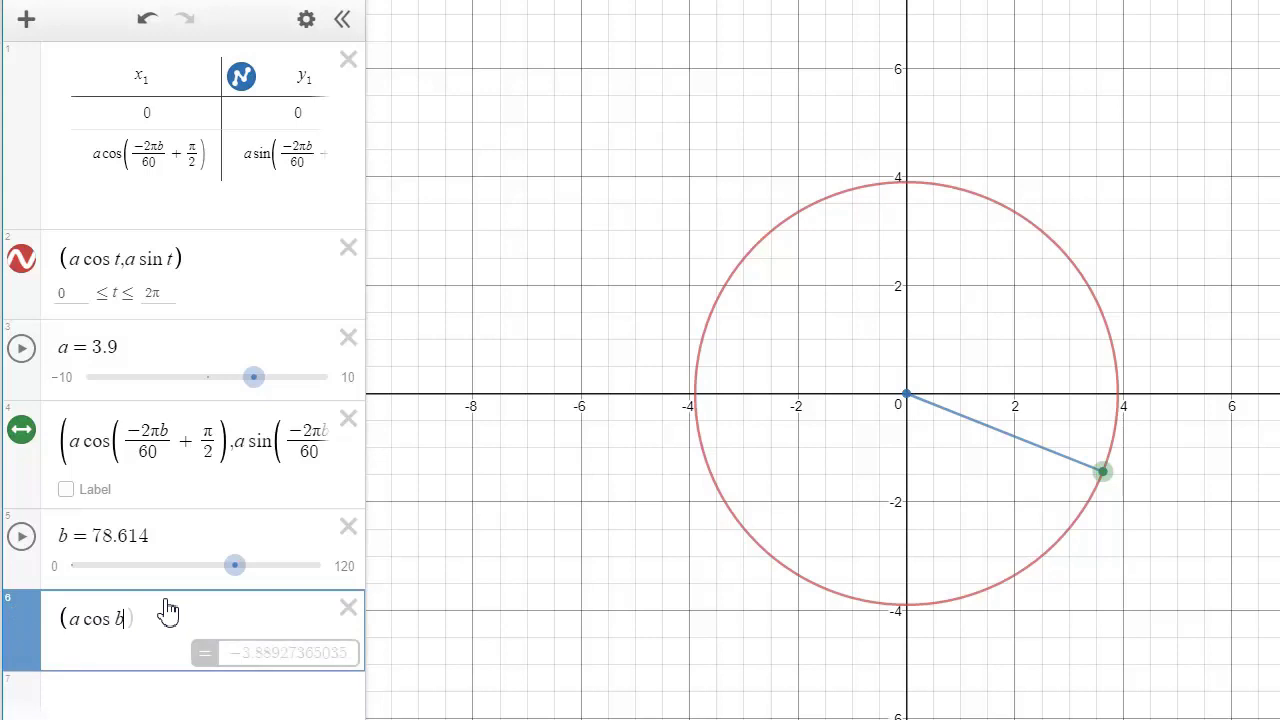
type(",")
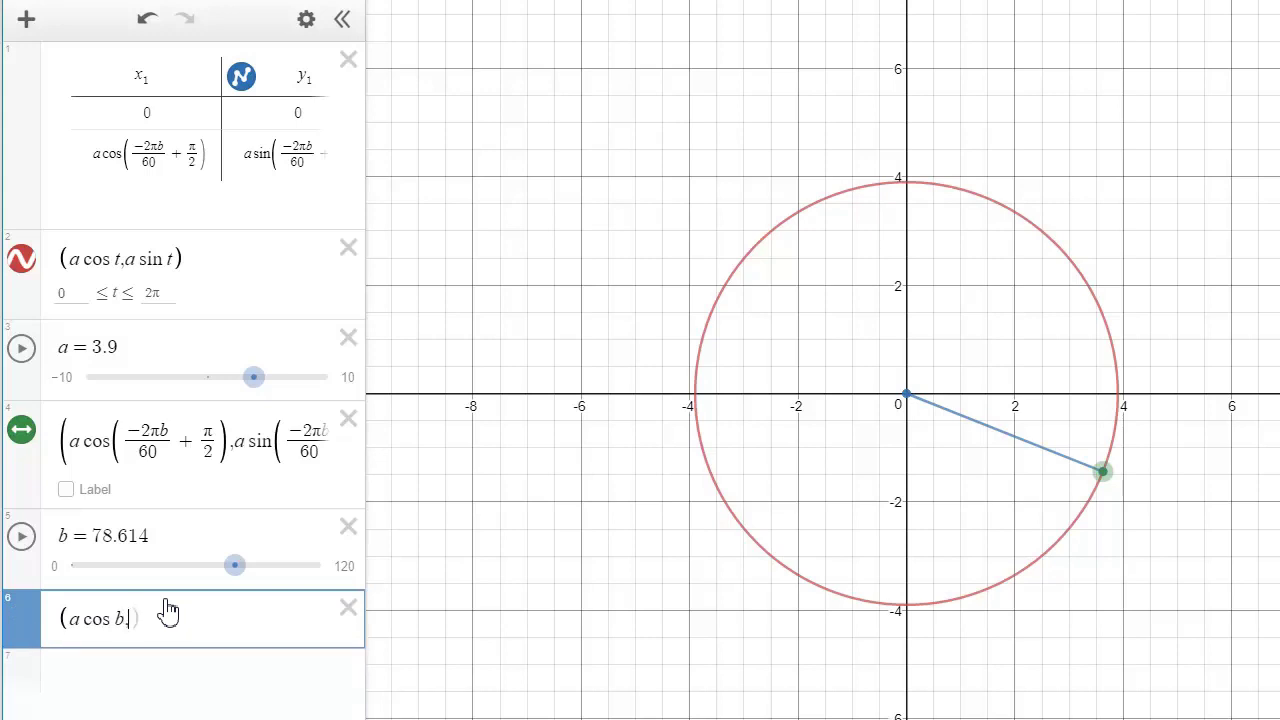
type("a sin b")
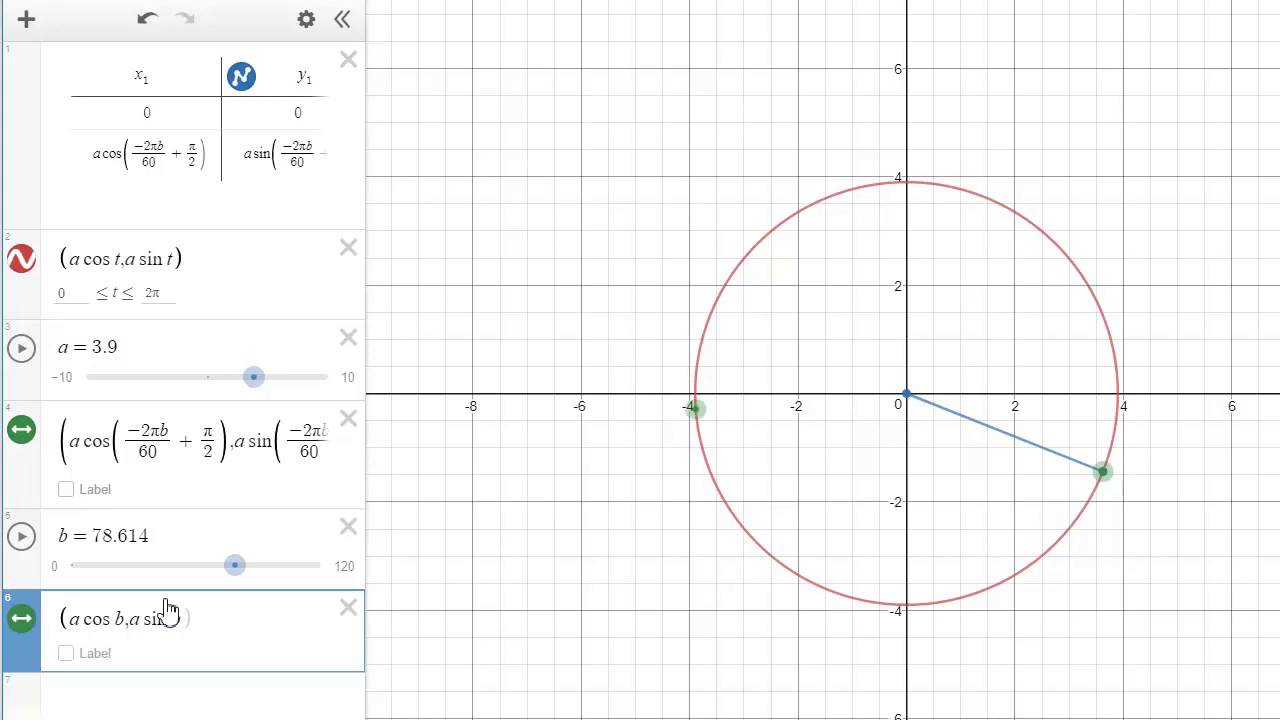
type(")")
type("2pi")
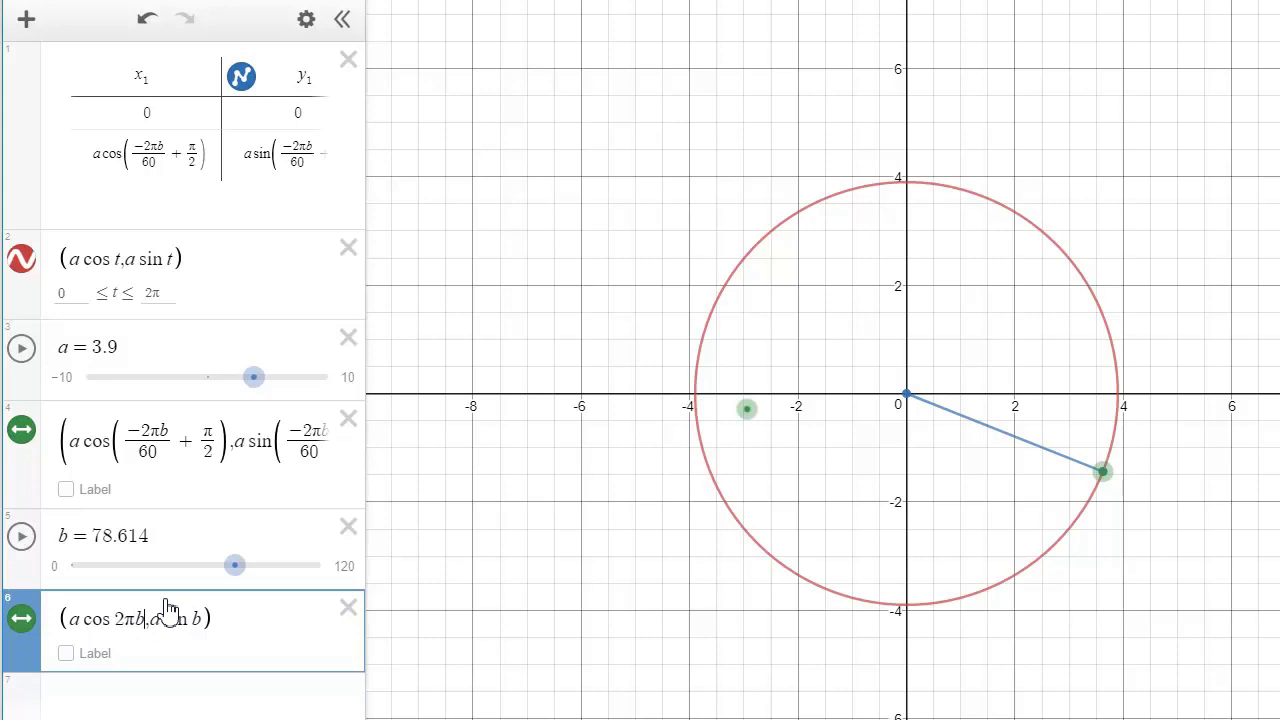
type("/")
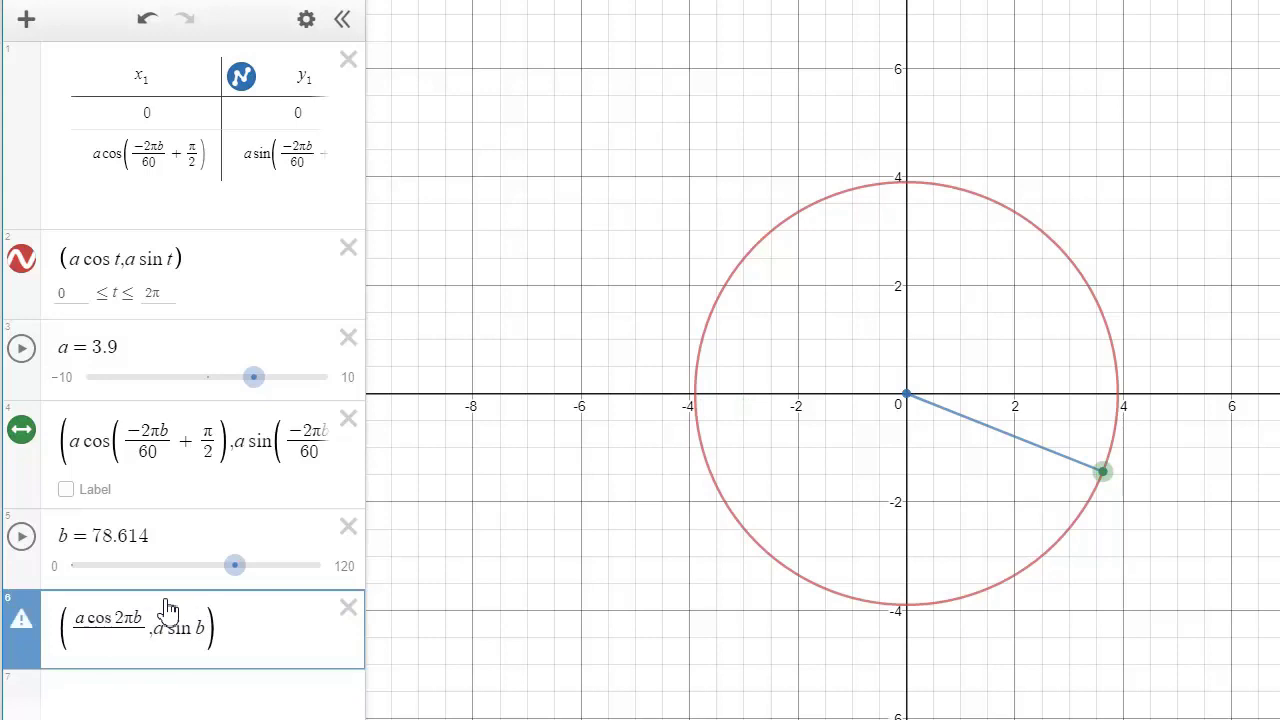
type("3600")
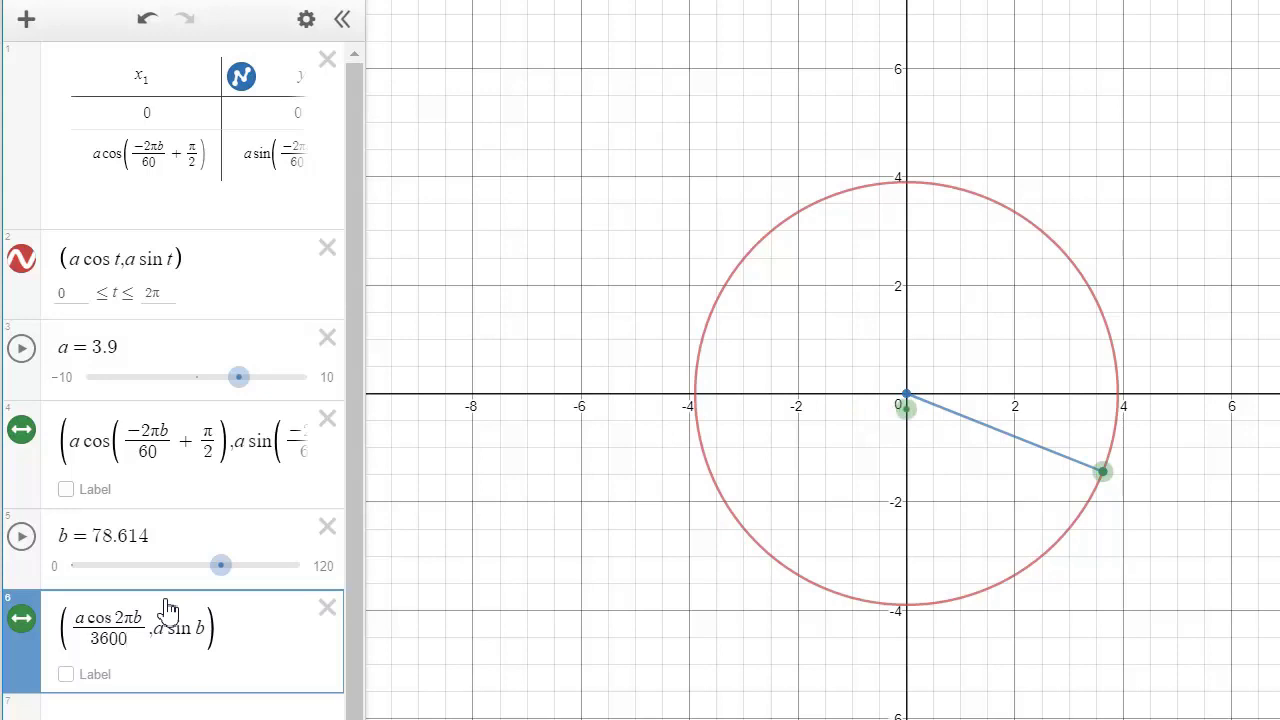
key("BackSpace")
key("BackSpace")
key("BackSpace")
key("BackSpace")
key("BackSpace")
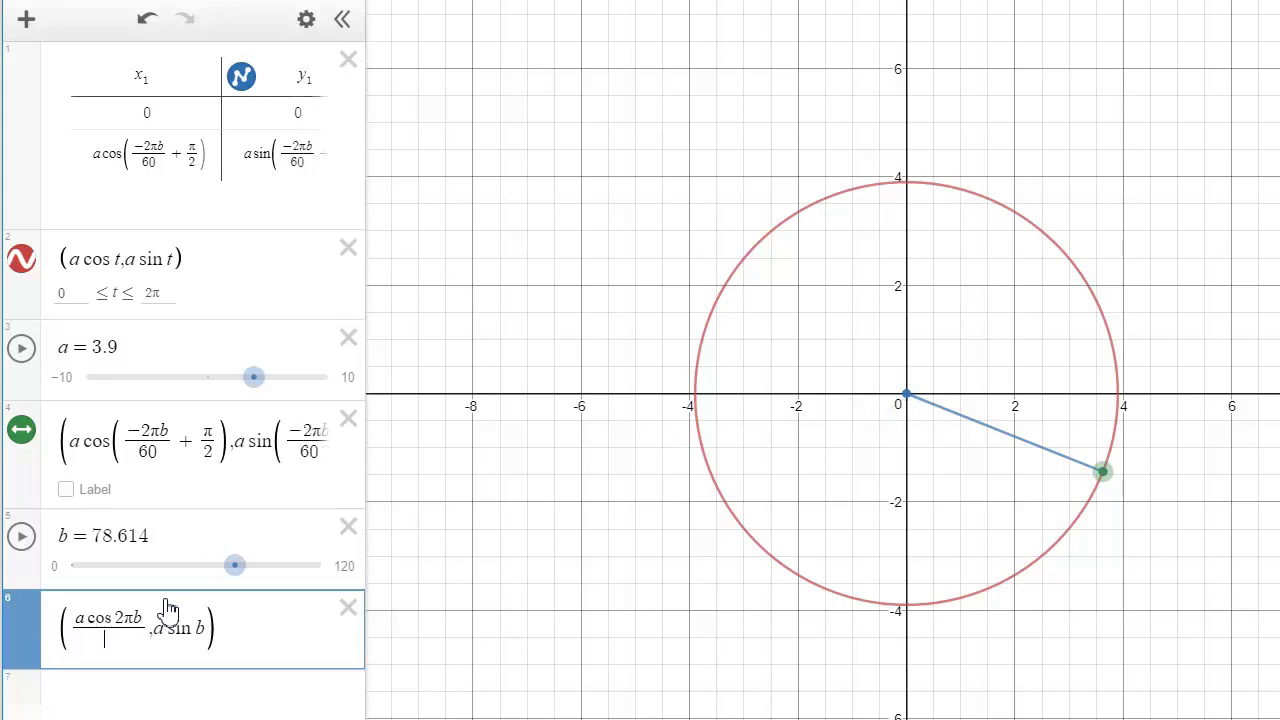
key("Left")
key("Left")
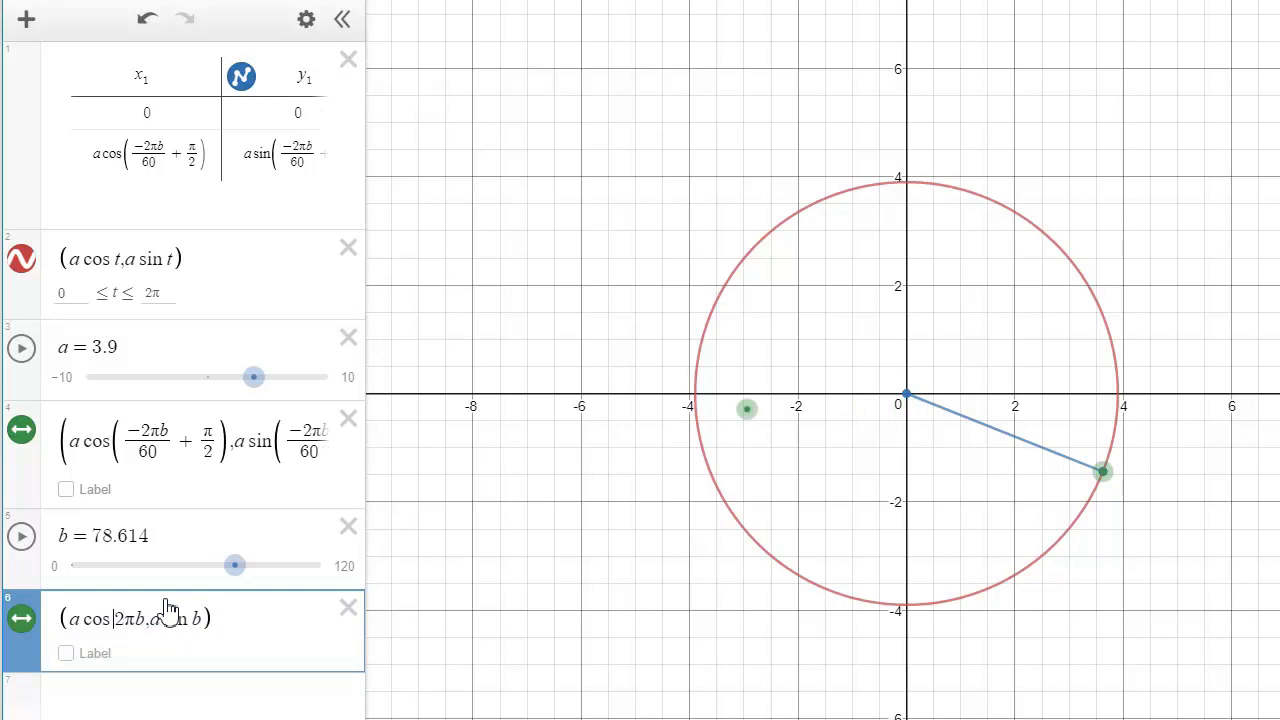
key("Up")
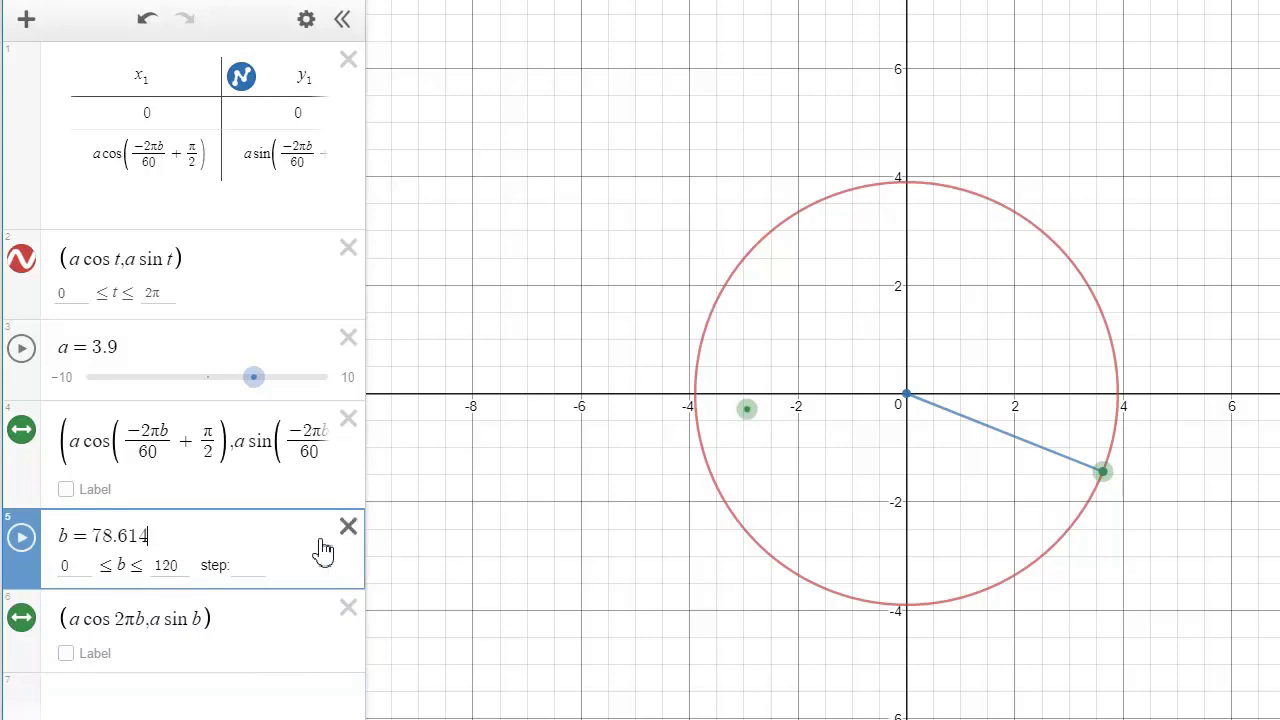
left_click(348, 608)
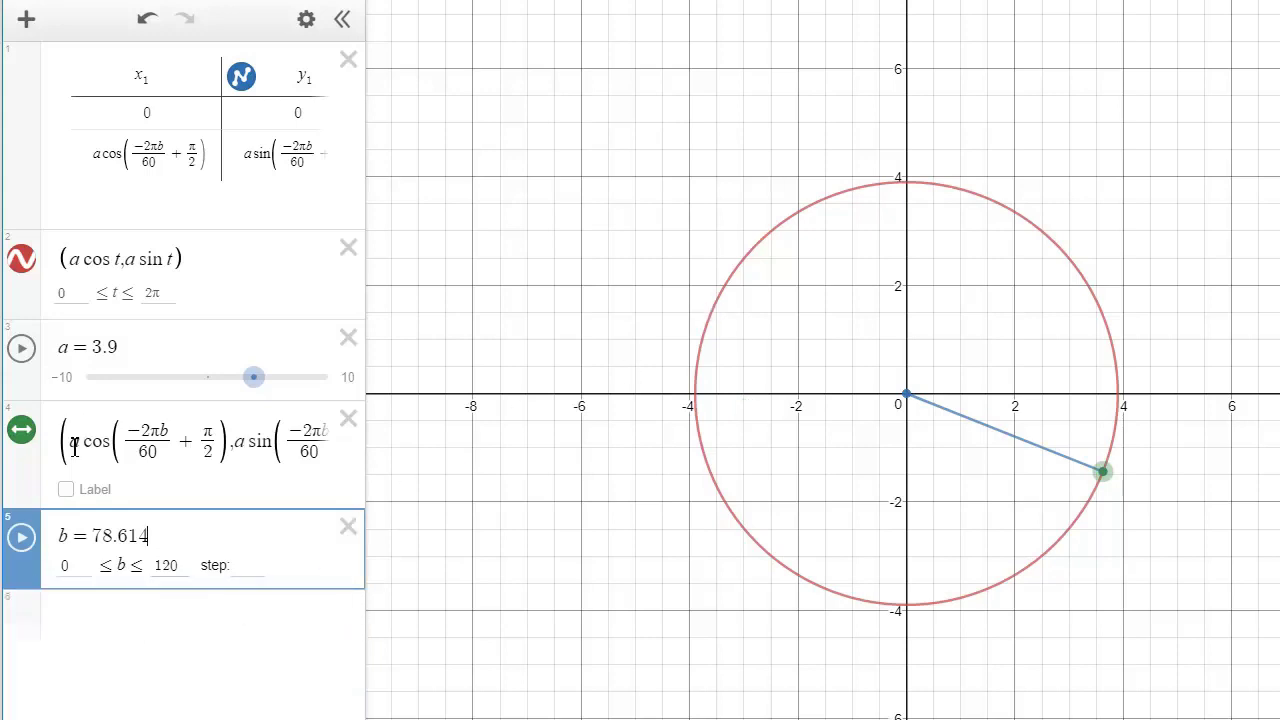
Step: Duplicate the moving point expression (a cos(-2πb/60 + π/2), a sin(-2πb/60 + π/2)) into a new expression line below the b slider
left_click(128, 430)
key("Home")
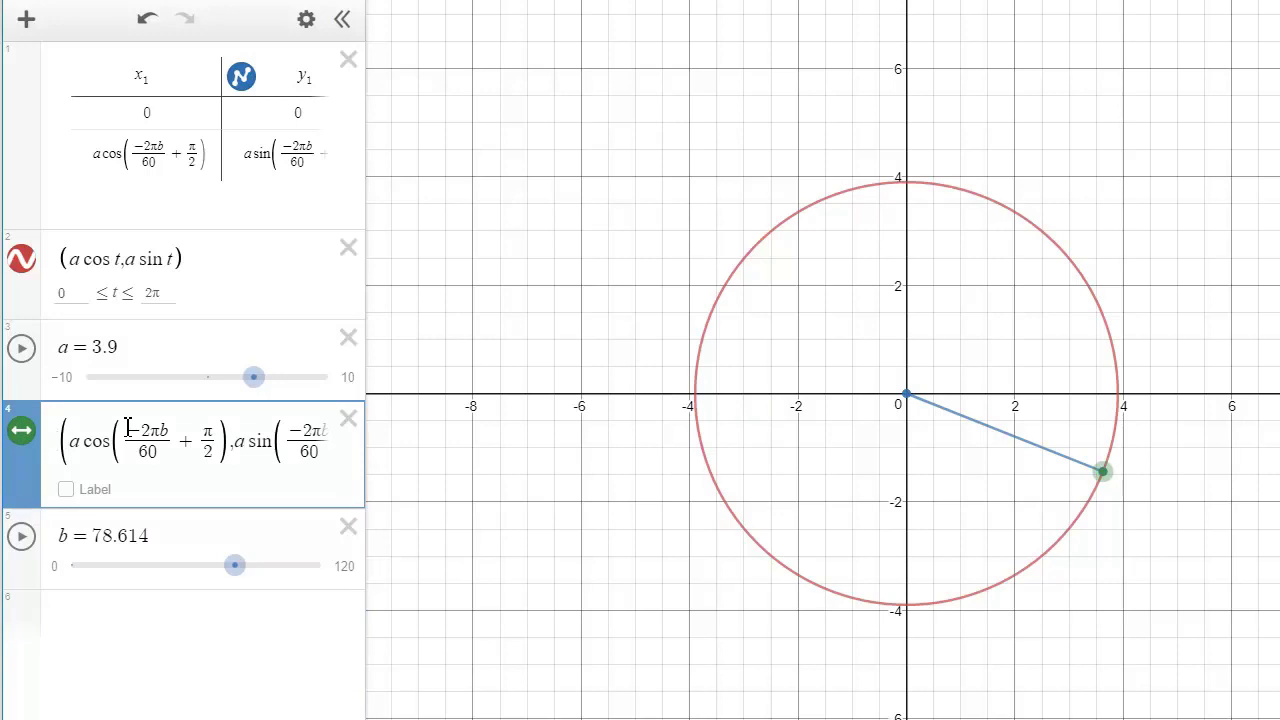
key("shift+End")
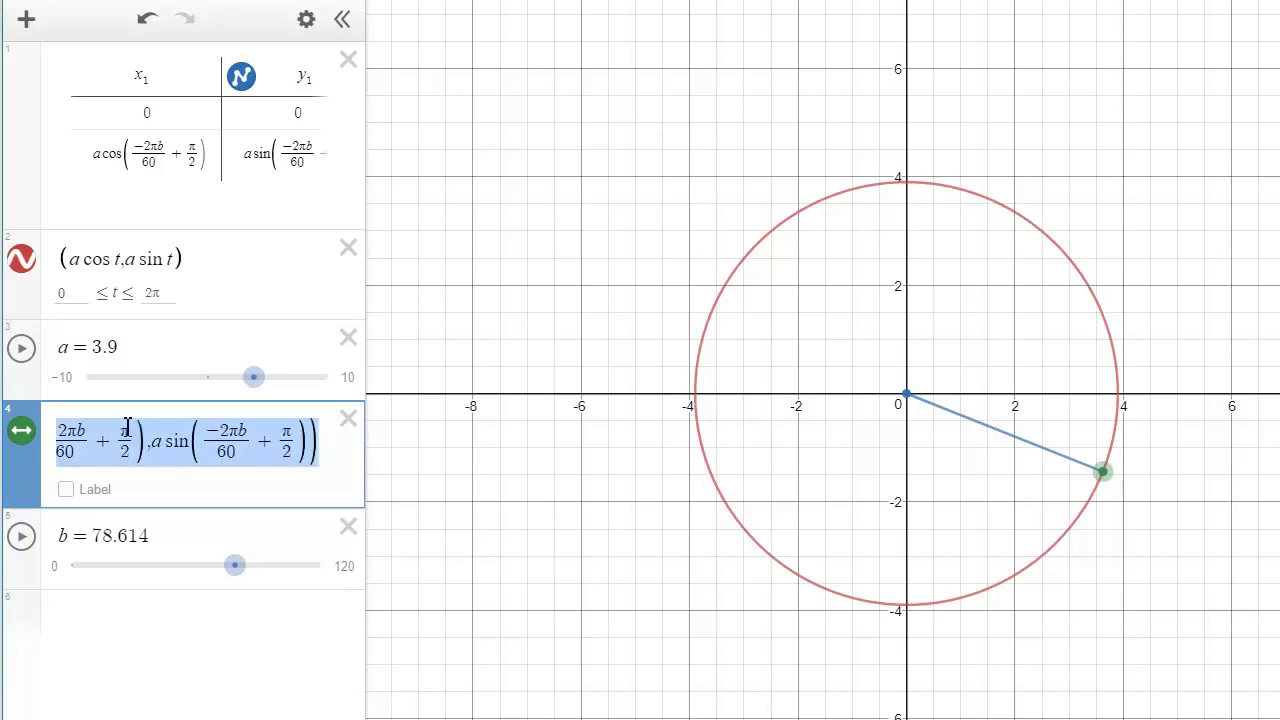
left_click(117, 616)
type("(a cos(-2πb/60 + π/2),a sin(-2πb/60 + π/2))")
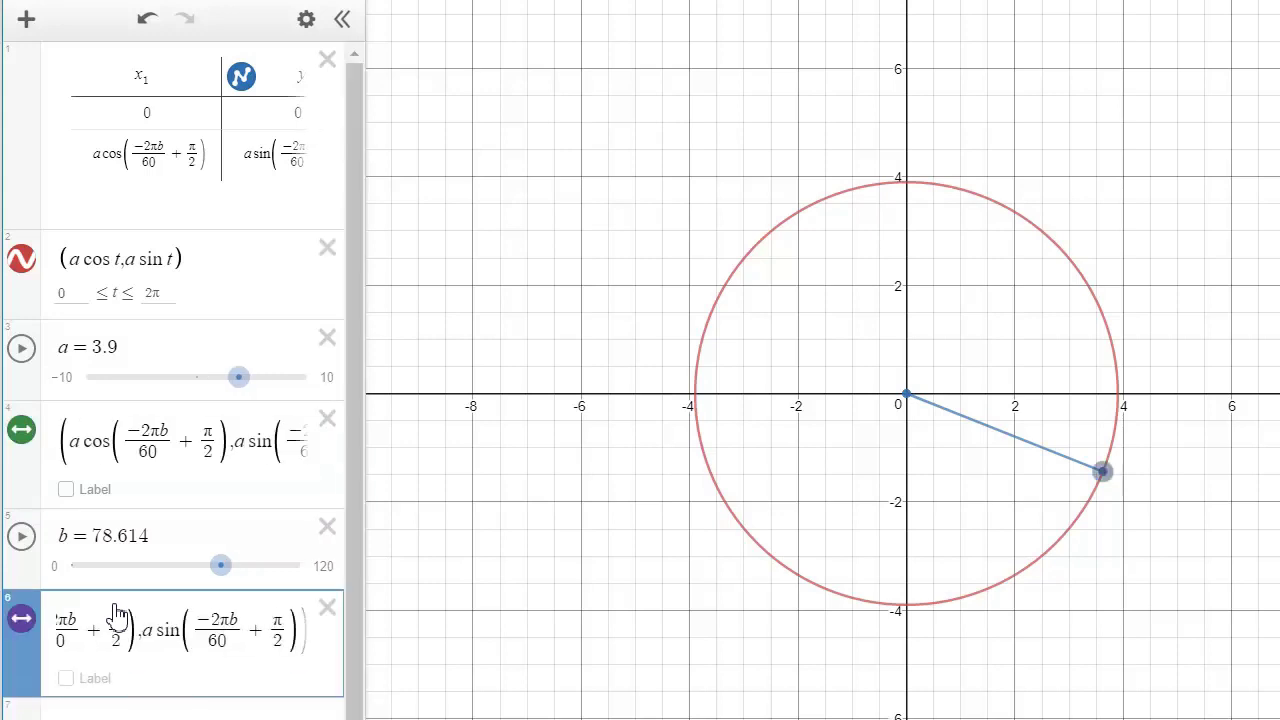
Step: Change the denominator in the cosine term of the duplicated point to 3600
key("Left")
key("Left")
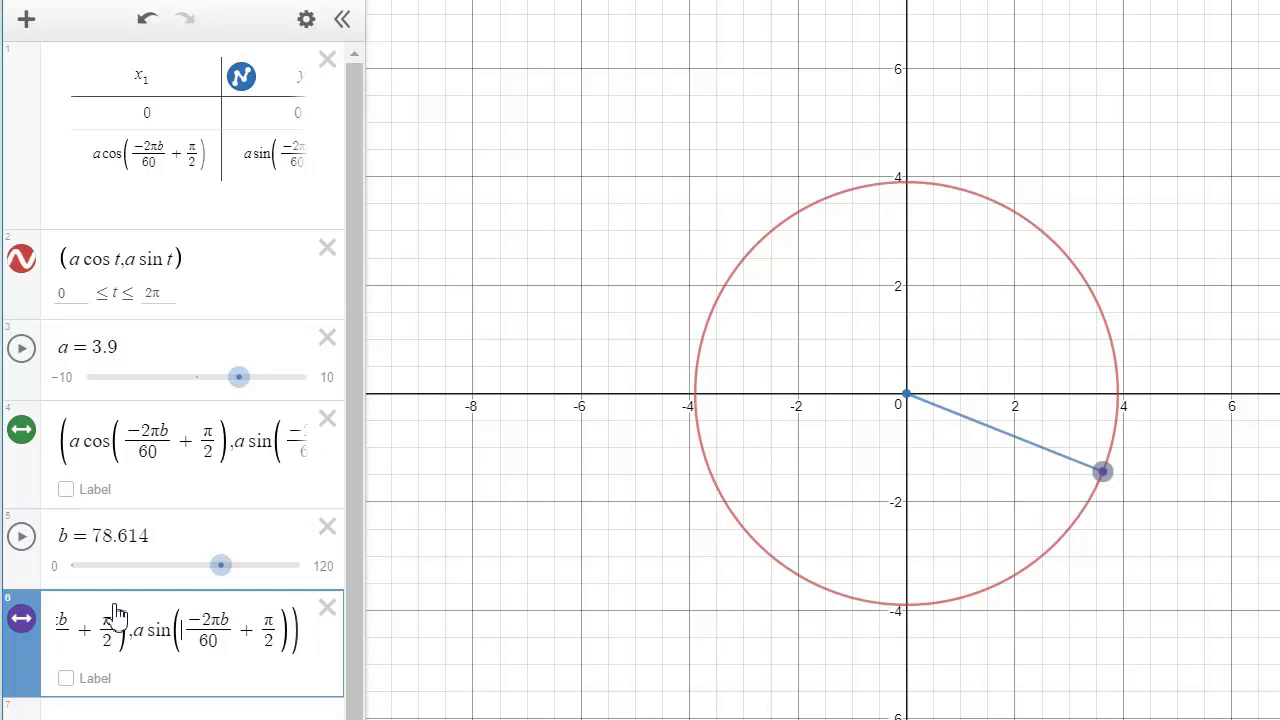
key("Left")
key("Left")
key("Left")
key("Left")
key("Left")
key("Left")
key("Left")
key("Left")
key("Left")
key("Left")
key("Left")
key("Left")
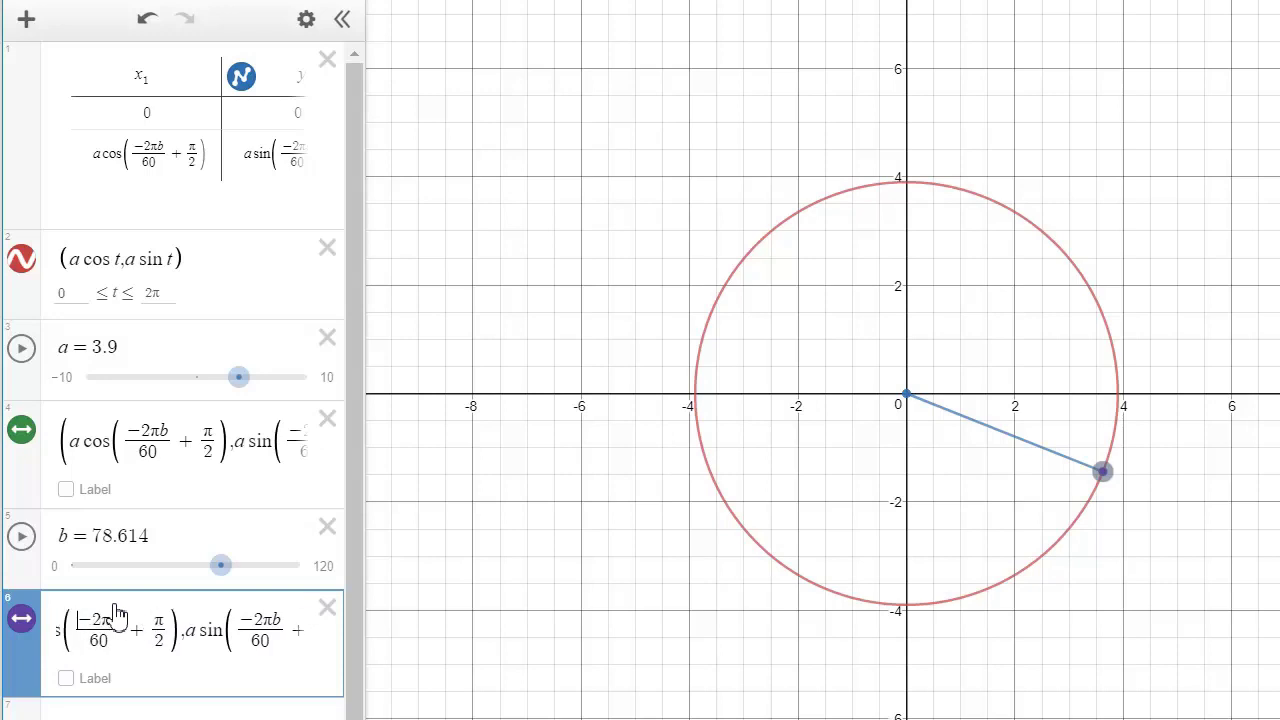
key("Left")
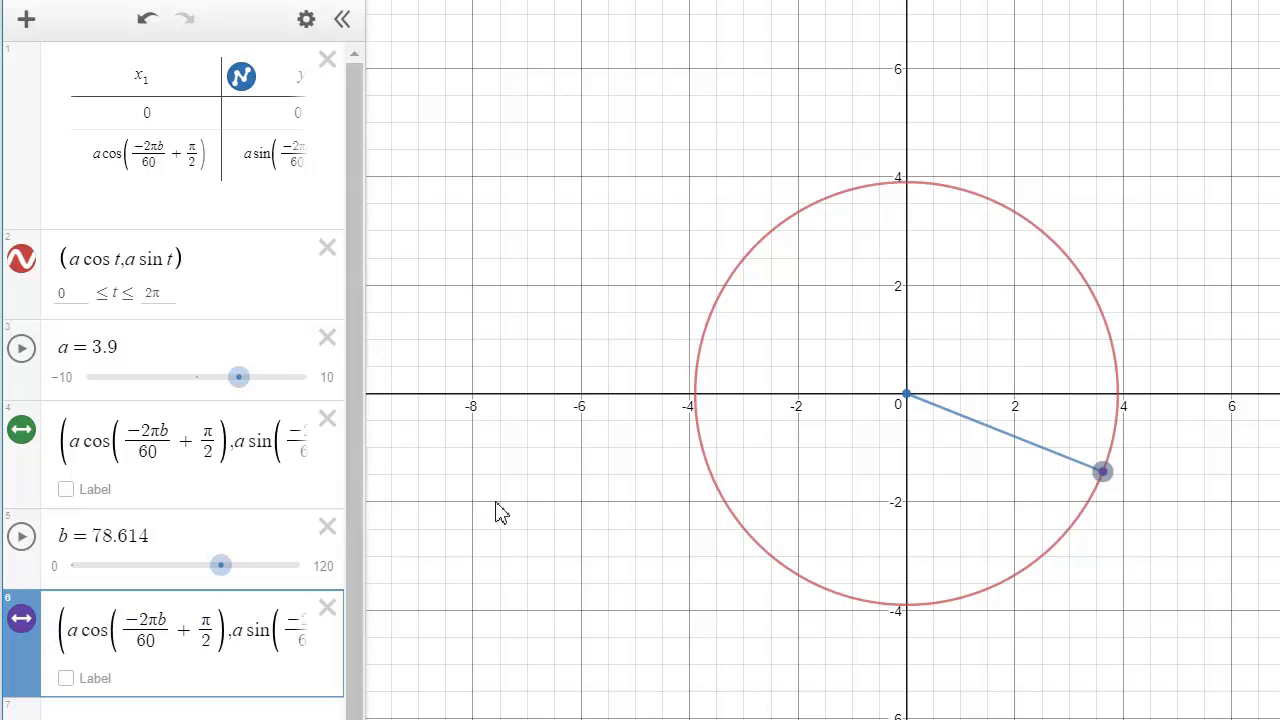
key("Down")
key("Right")
key("BackSpace")
key("BackSpace")
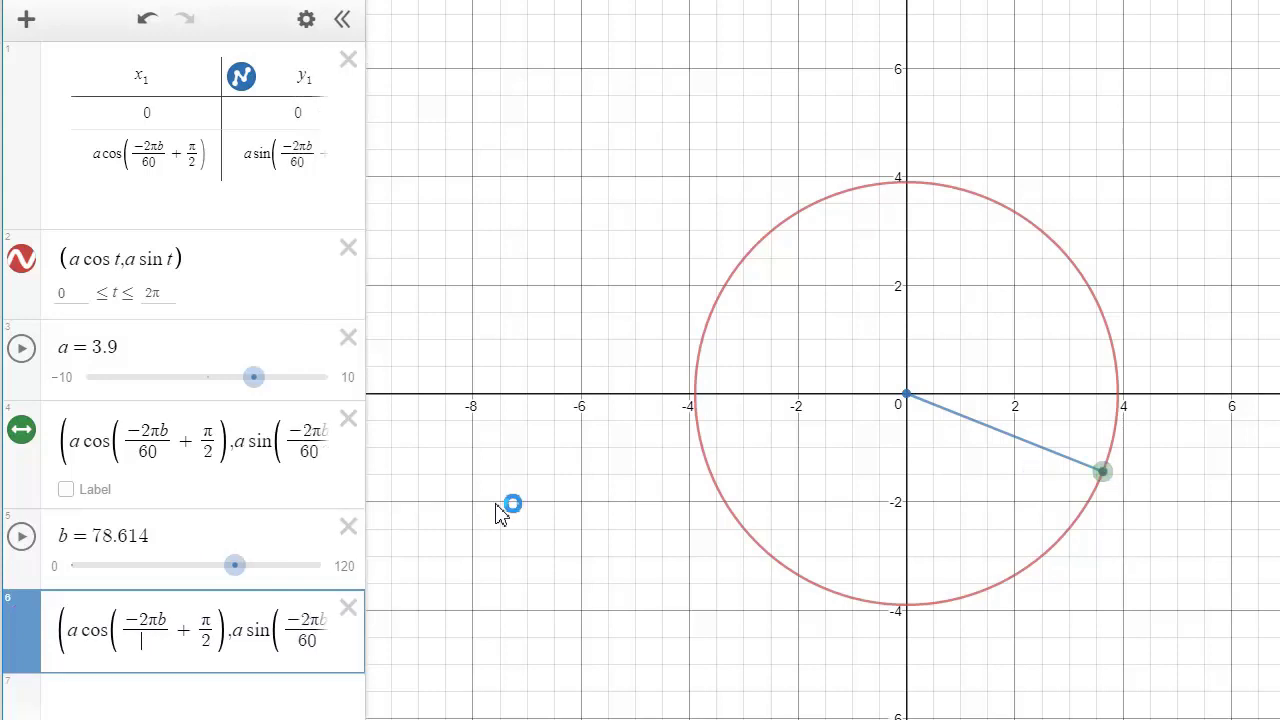
type("360")
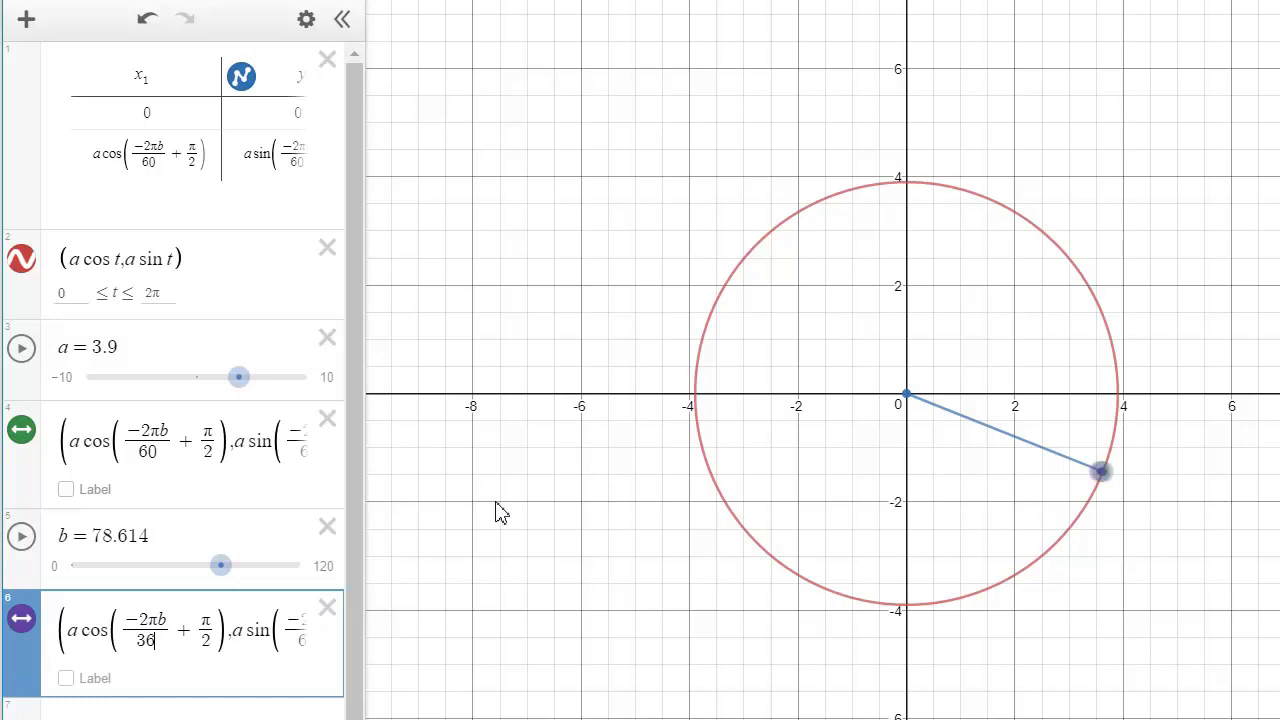
type("0")
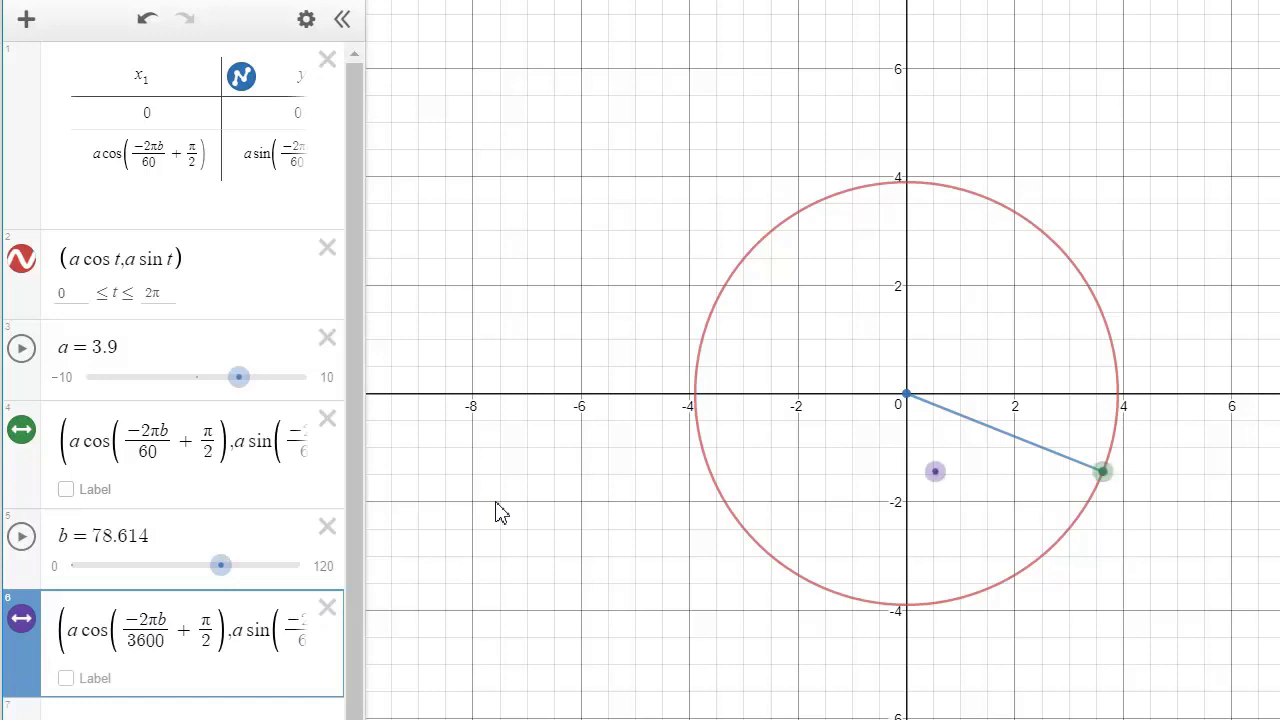
Step: Change the denominator in the sine term of the duplicated point to 3600
key("Right")
key("Right")
key("Right")
key("Right")
key("Right")
key("Right")
key("Right")
key("Right")
key("Right")
key("Right")
key("Right")
key("Right")
key("Right")
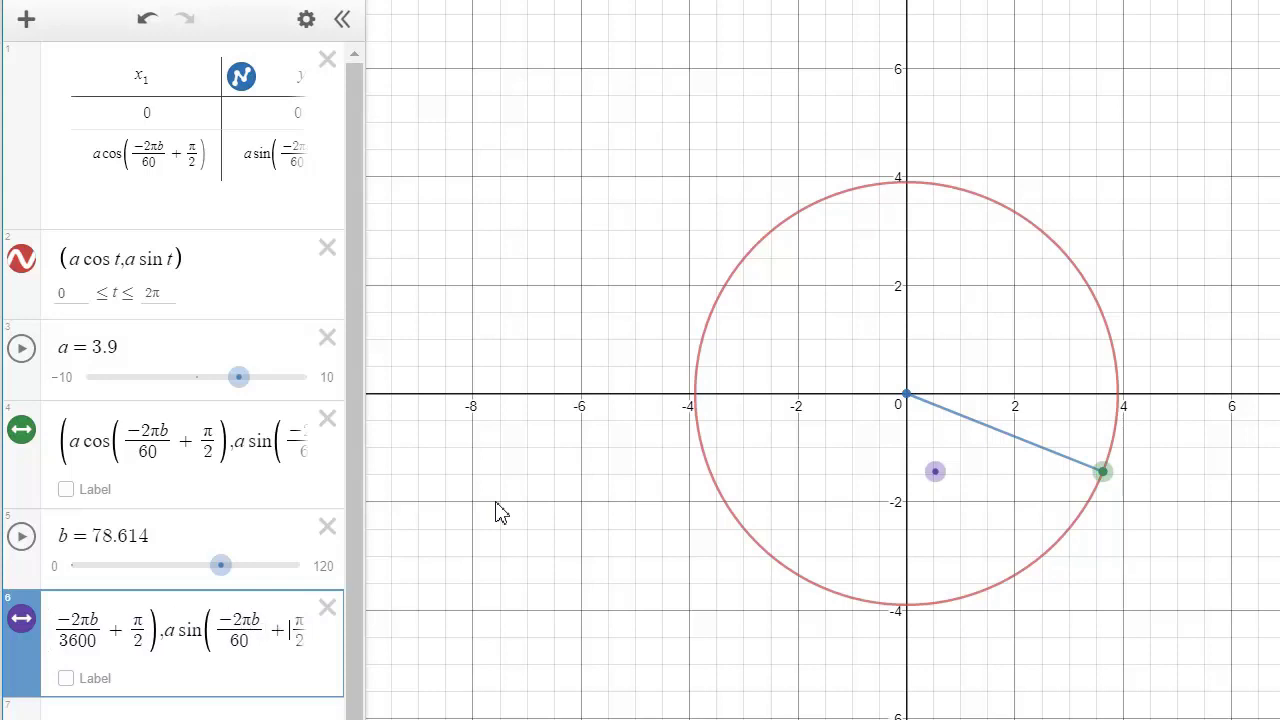
key("Right")
key("Left")
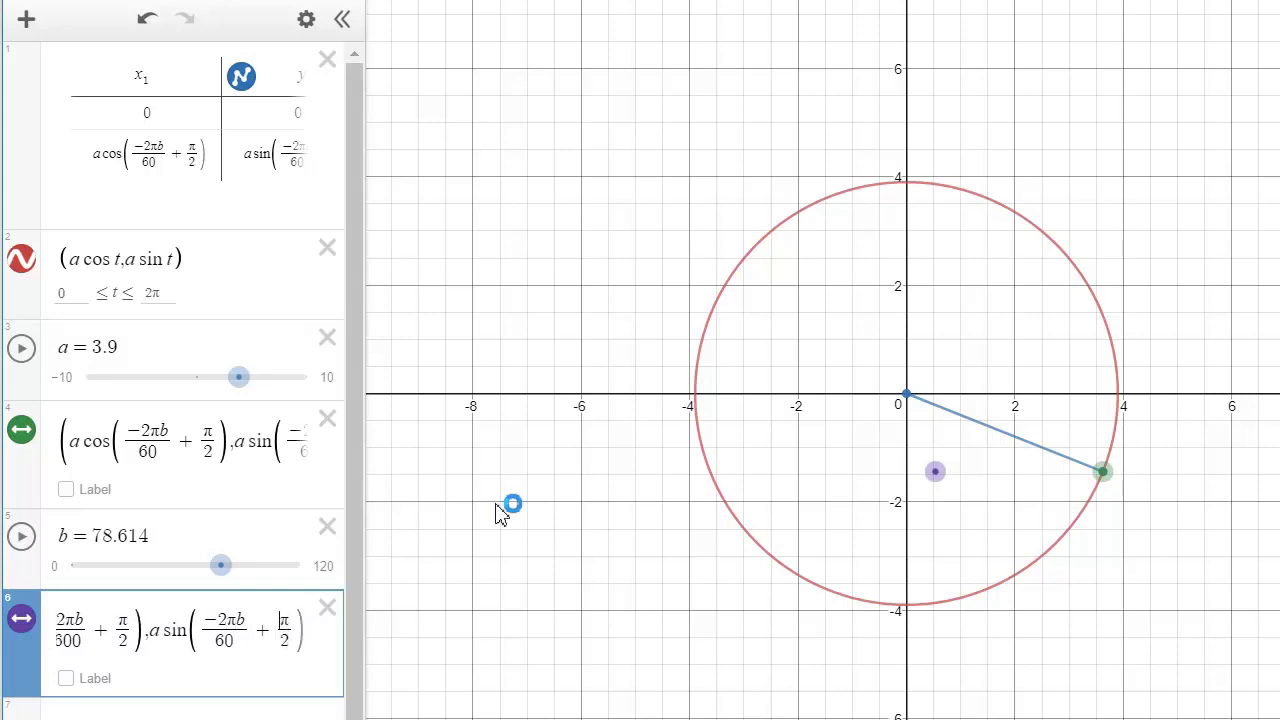
key("Up")
type("36")
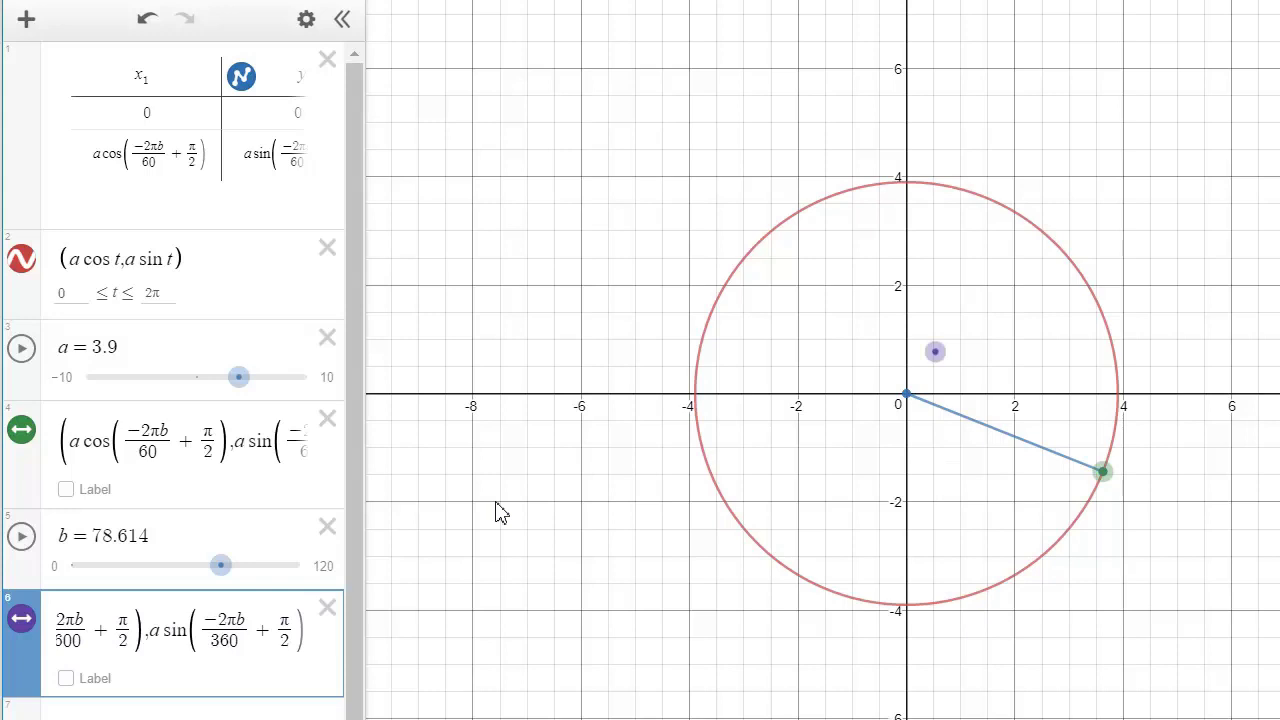
type("0")
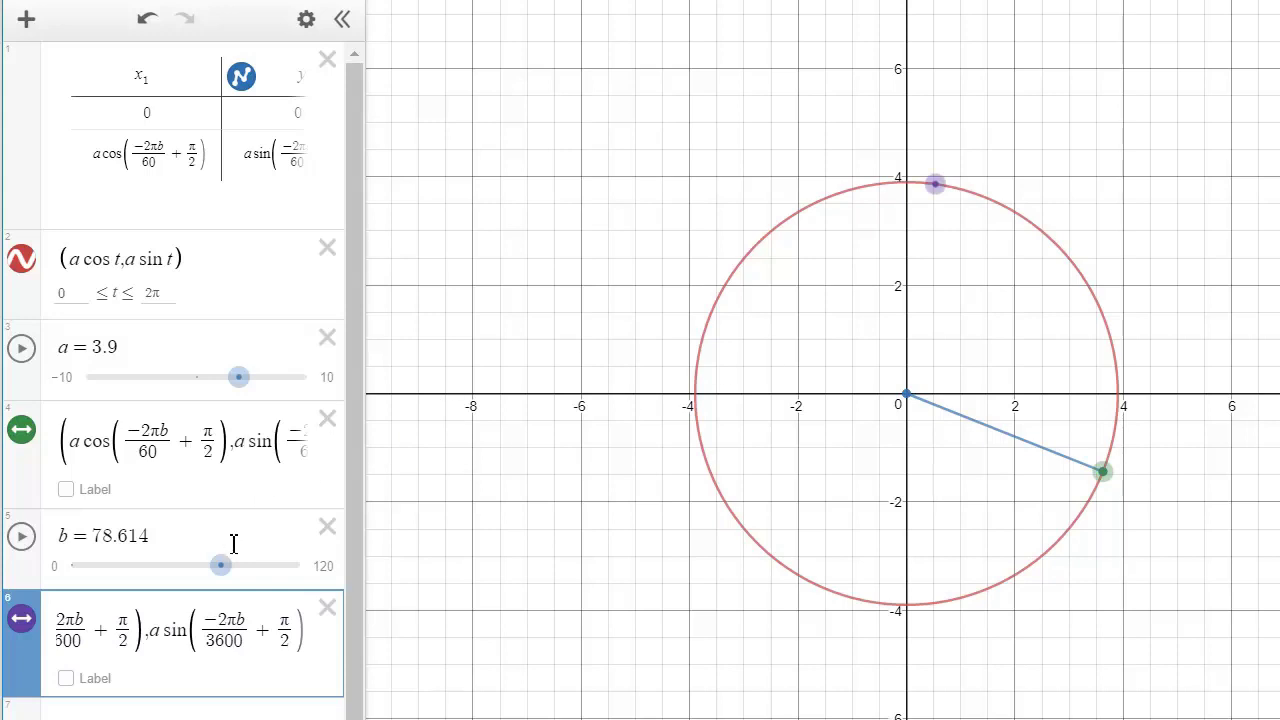
Step: Test the motion of both points by setting the b slider to 0, 60 and finally 120
left_click_drag(221, 570, 51, 523)
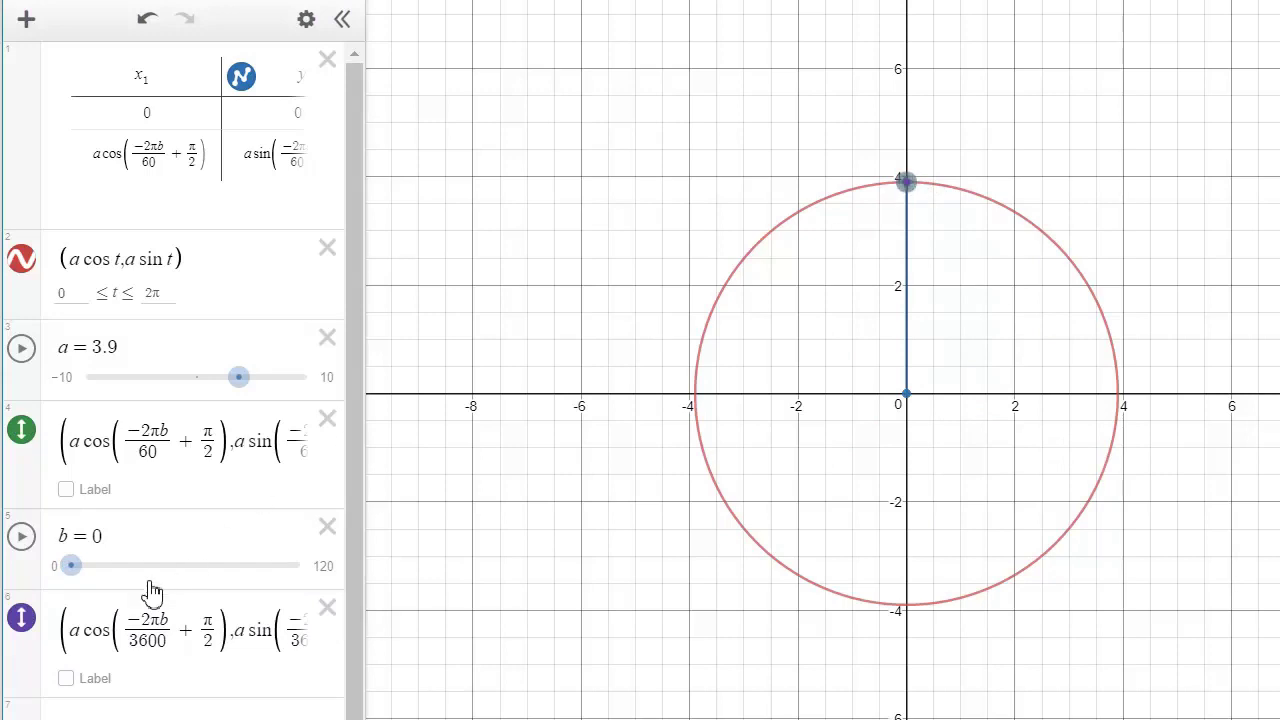
left_click_drag(80, 570, 192, 568)
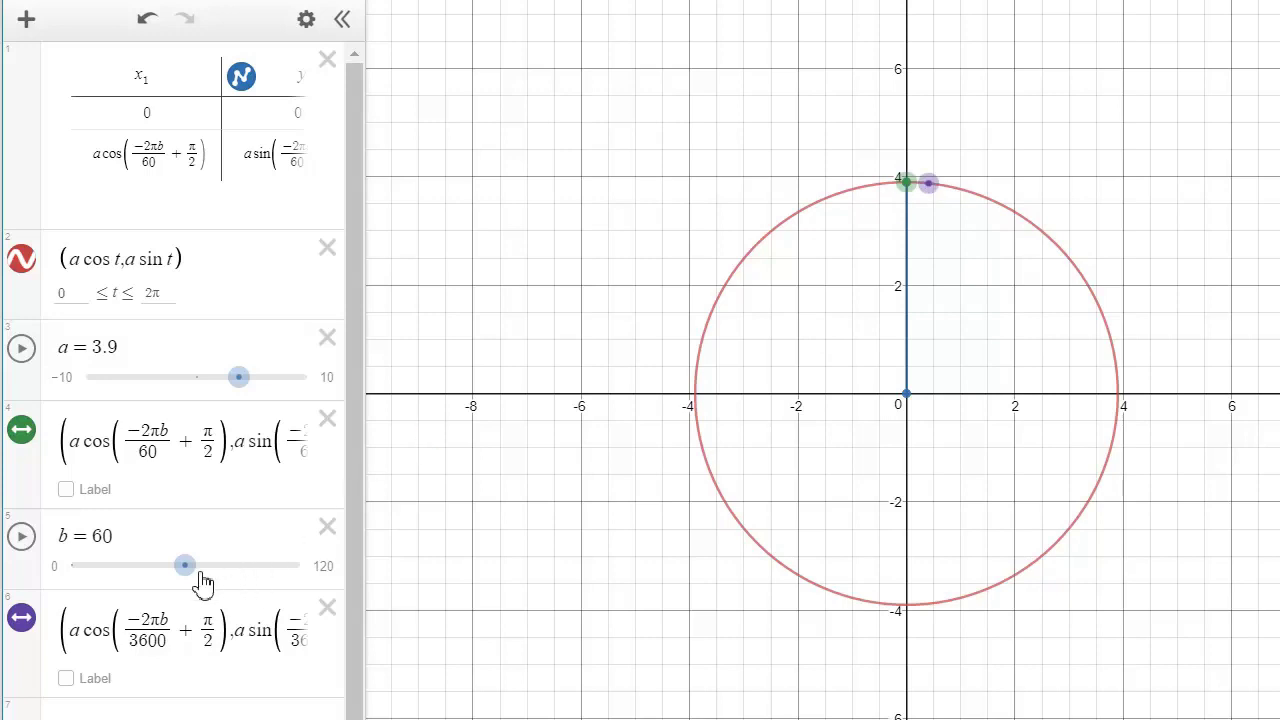
left_click_drag(193, 577, 312, 556)
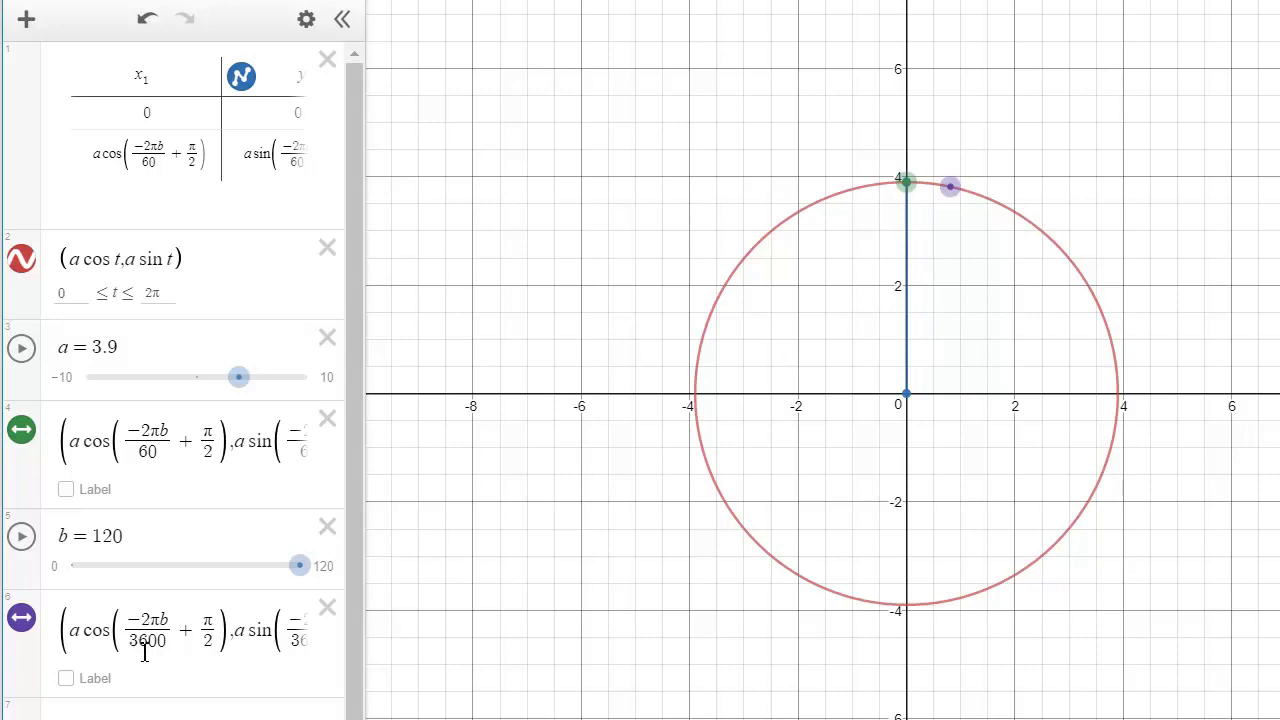
Step: Add a new table at the start of the expression list with 0 and 0 as its first row
left_click(26, 18)
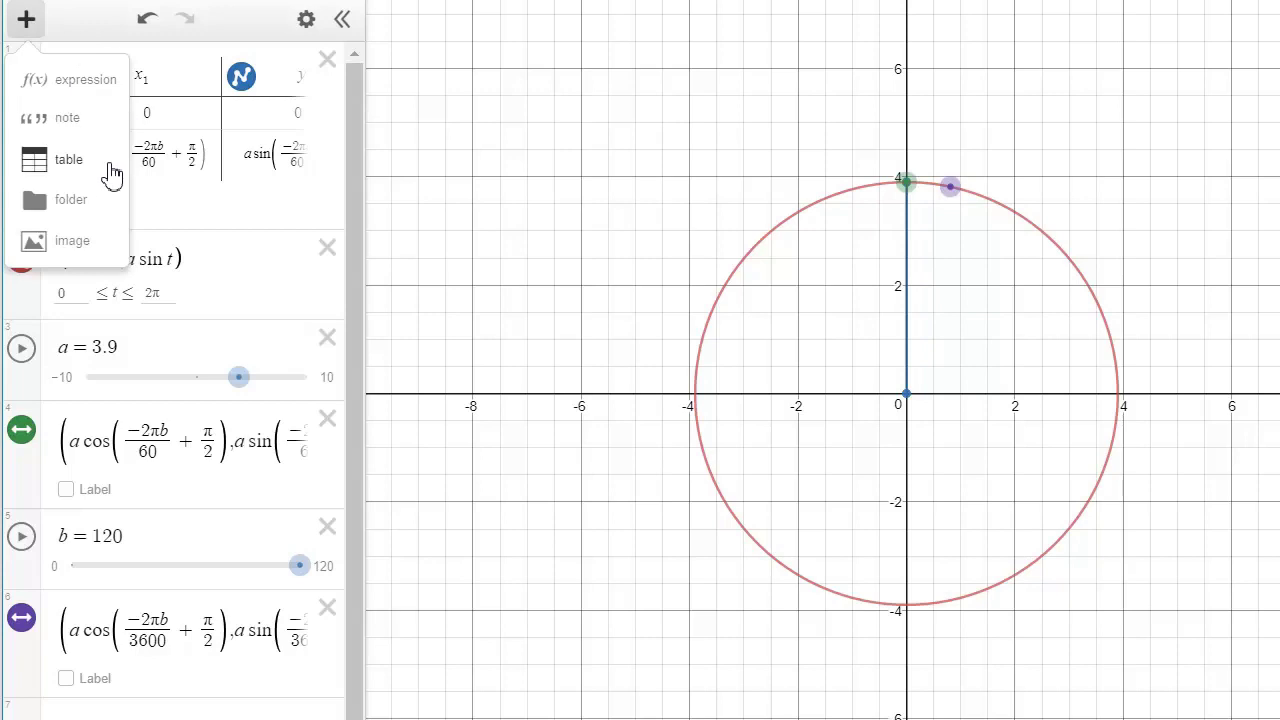
left_click(68, 162)
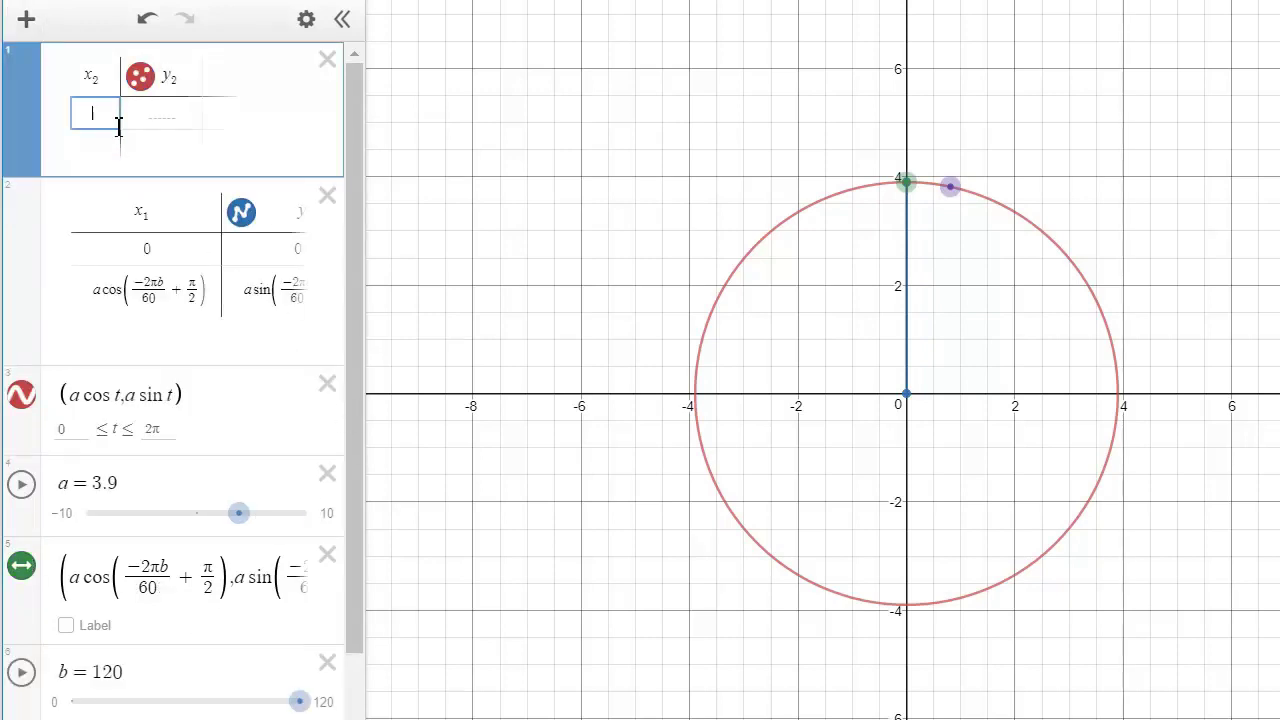
type("0")
left_click(176, 113)
type("0")
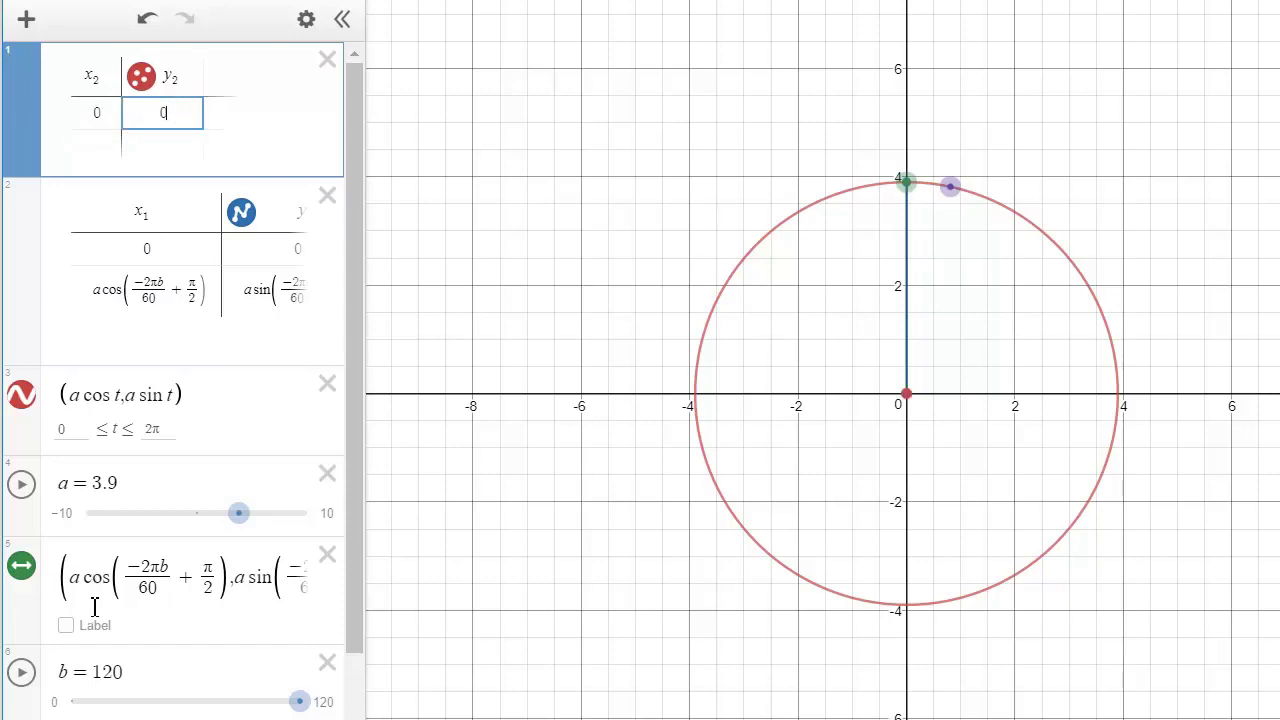
Step: Copy the cosine term a cos(−2πb/3600 + π/2) of the minute hand point into the second row of the x₂ column
left_click(126, 607)
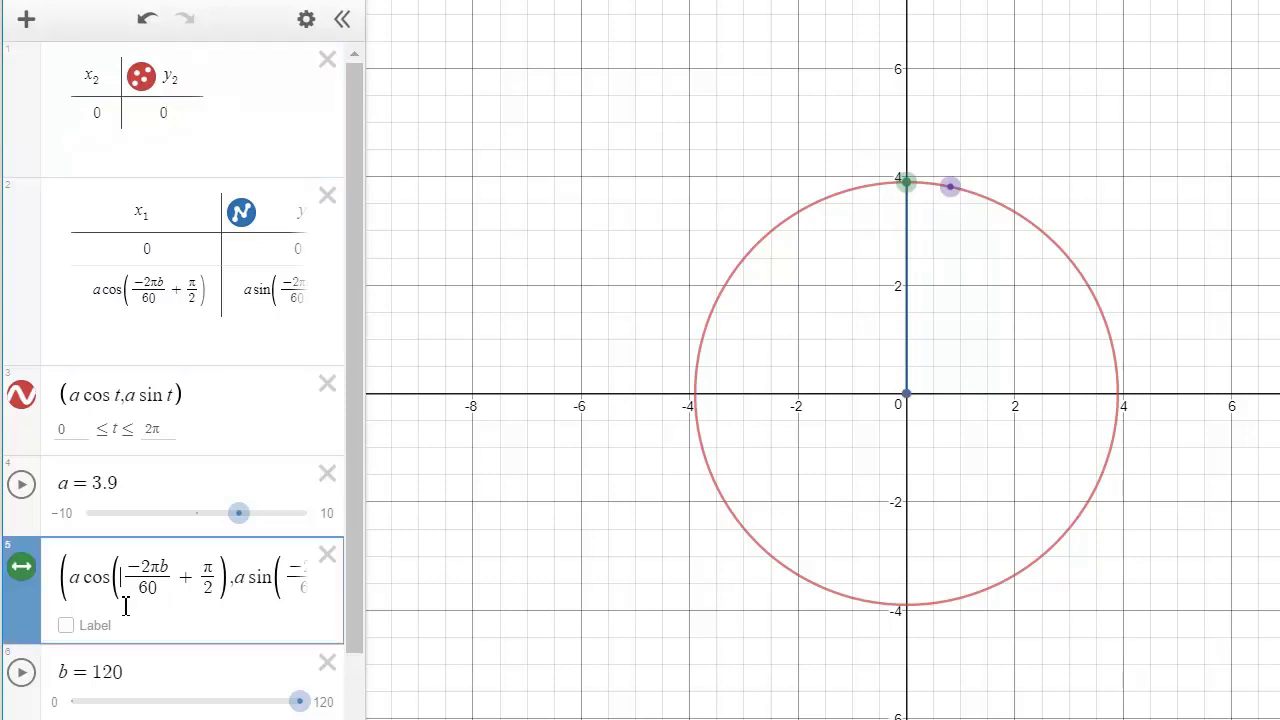
key("Down")
key("Down")
key("Down")
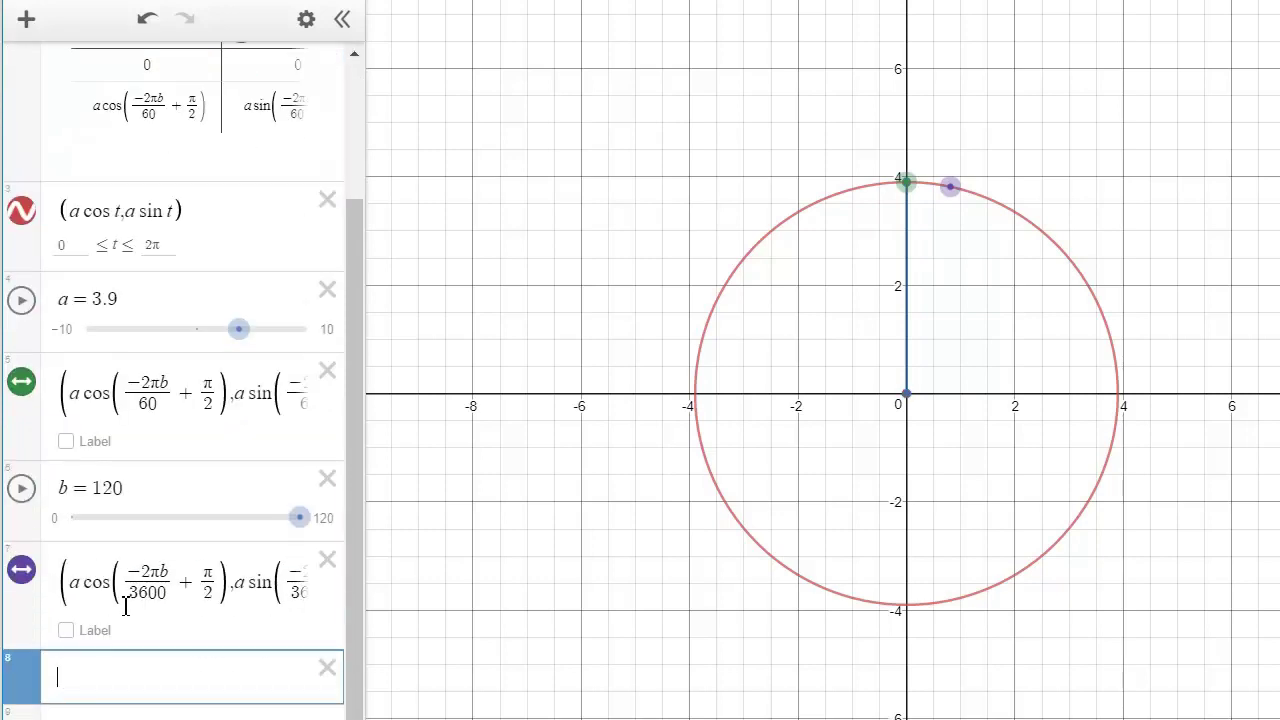
key("Up")
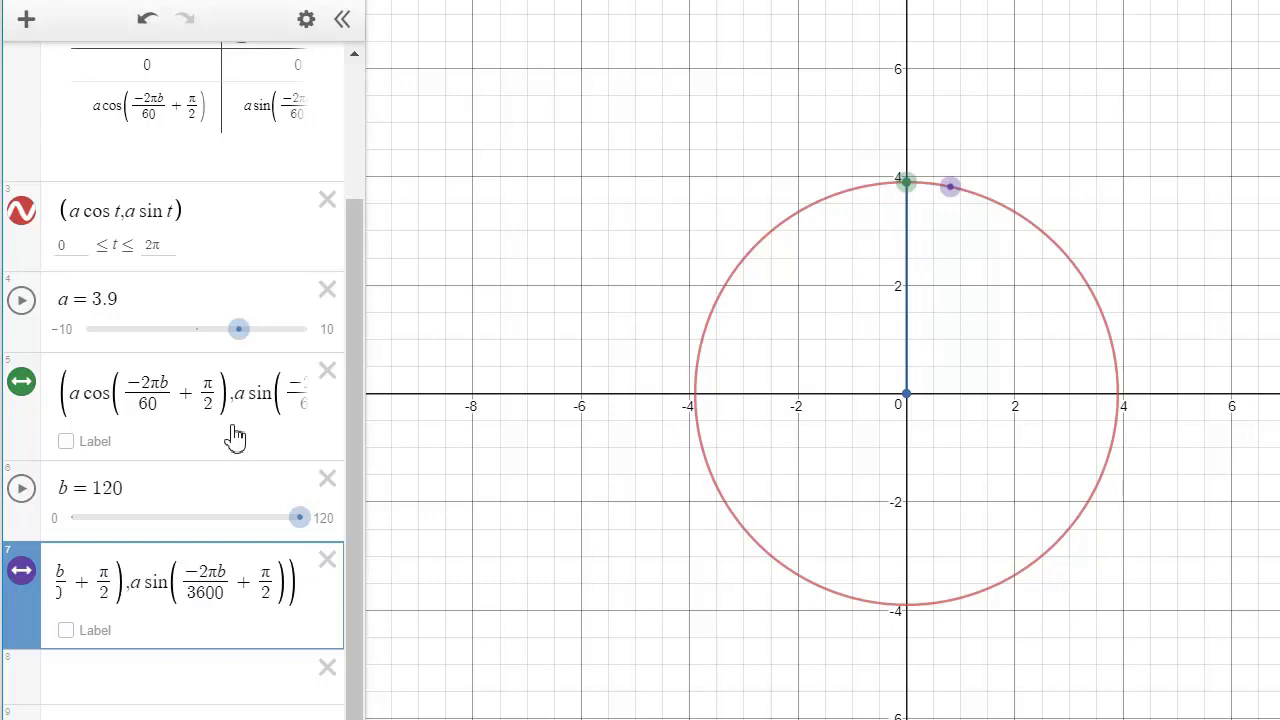
key("Left")
key("Left")
key("Left")
key("Left")
key("Left")
key("Left")
key("Left")
key("Left")
key("Left")
key("Left")
key("Left")
key("Left")
key("Left")
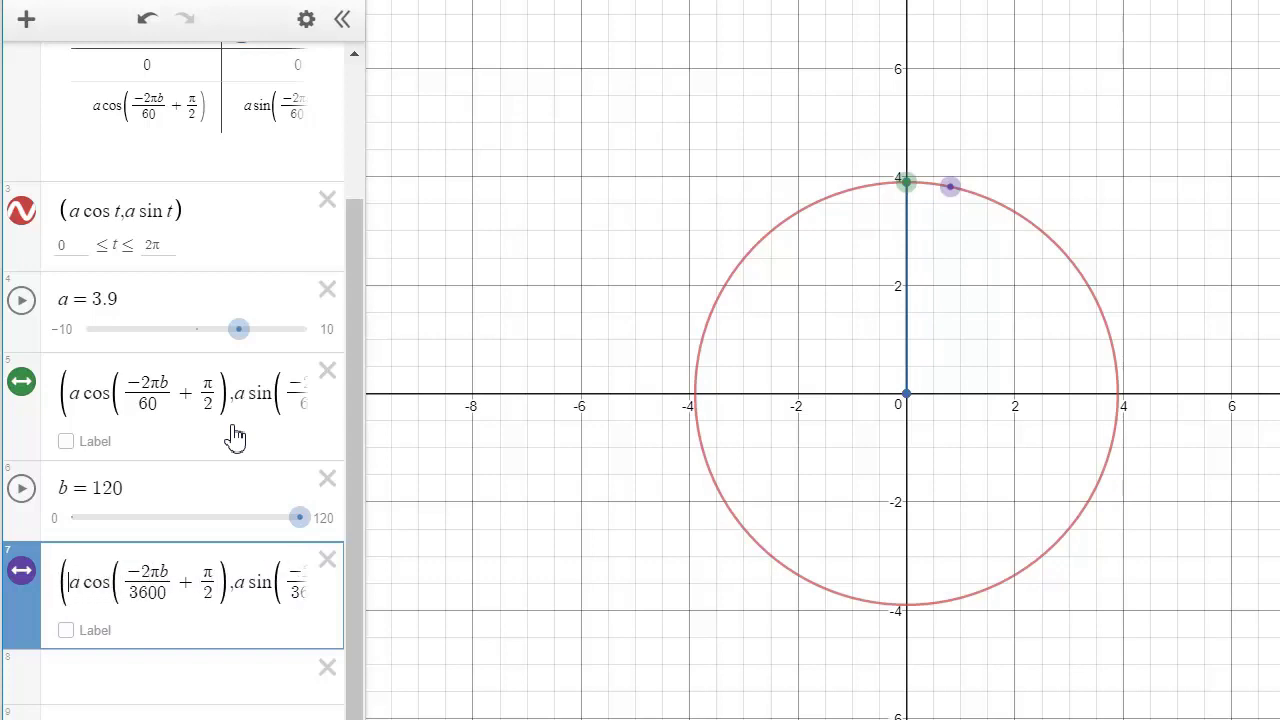
key("shift+Right")
key("shift+Right")
key("shift+Right")
key("shift+Right")
key("shift+Right")
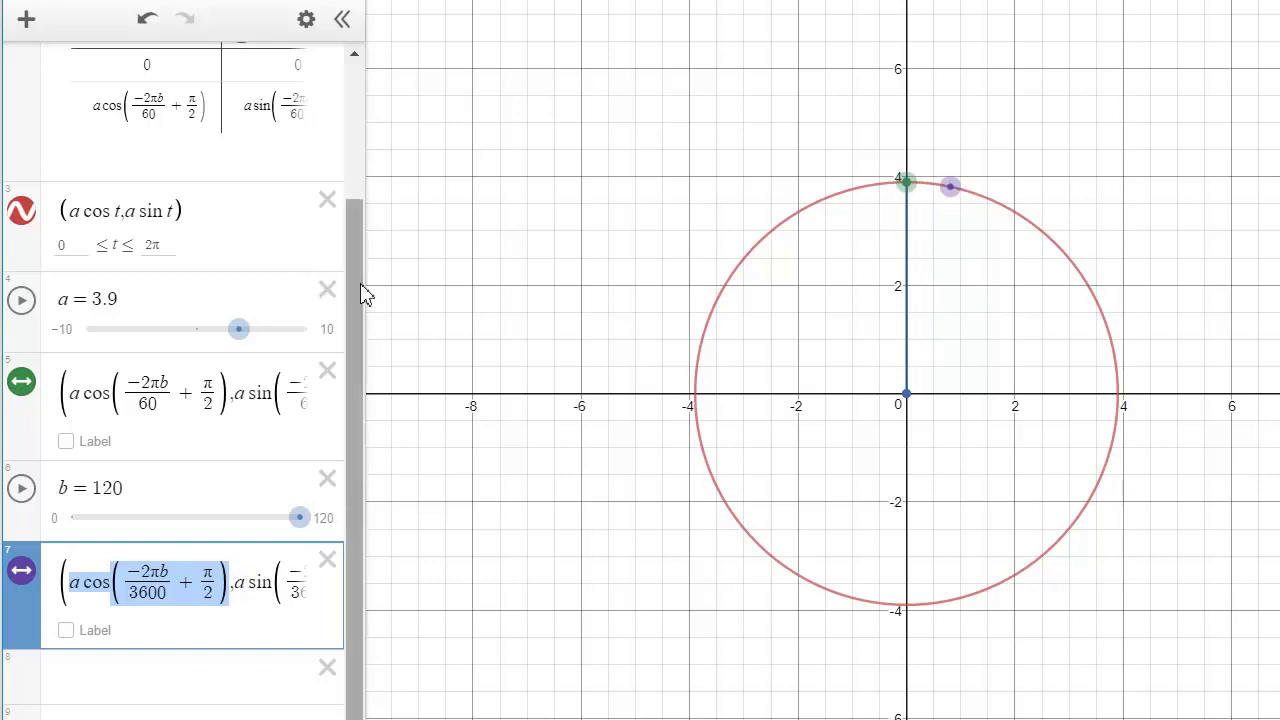
left_click_drag(355, 283, 366, 100)
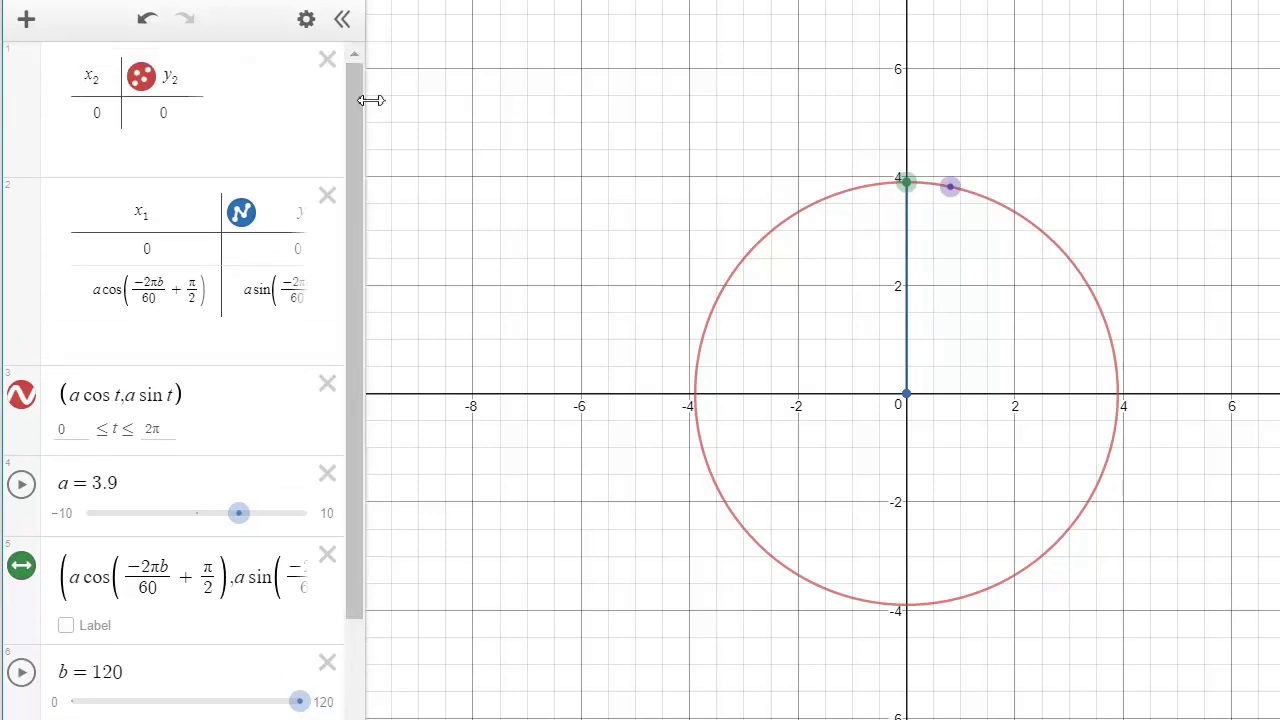
left_click(102, 138)
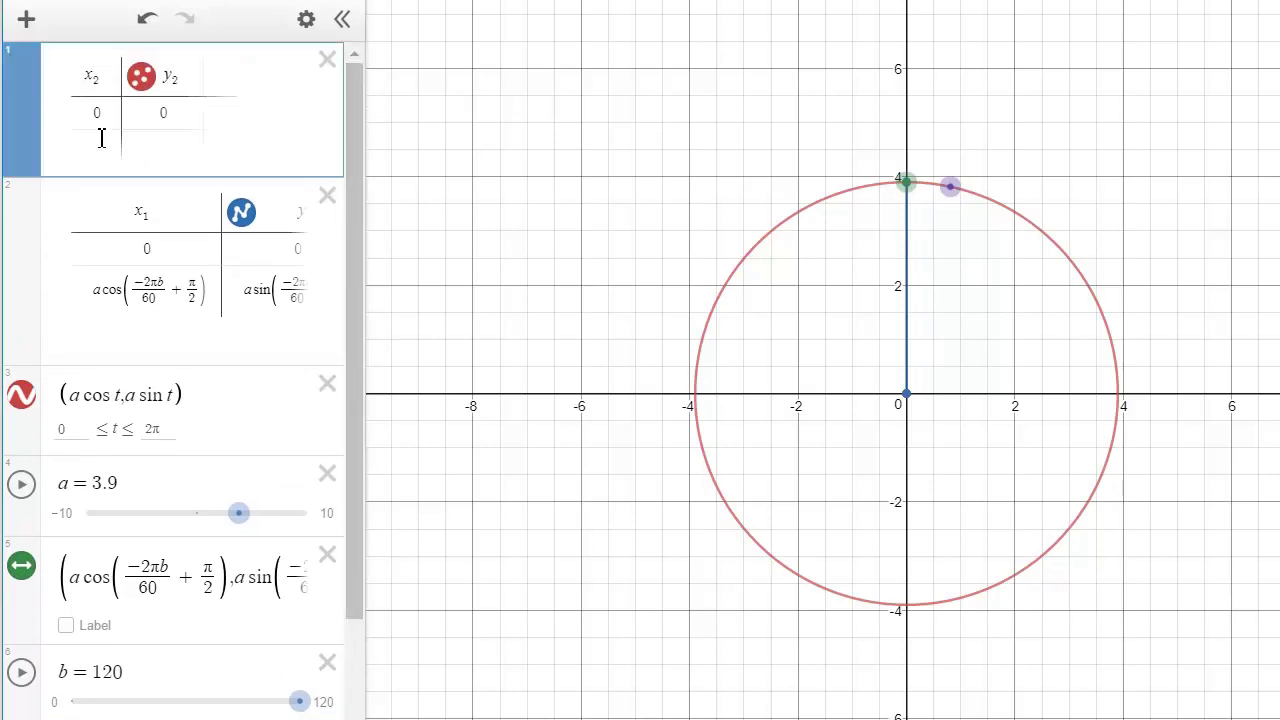
left_click(91, 149)
type("a cos(-2πb/3600 + π/2)")
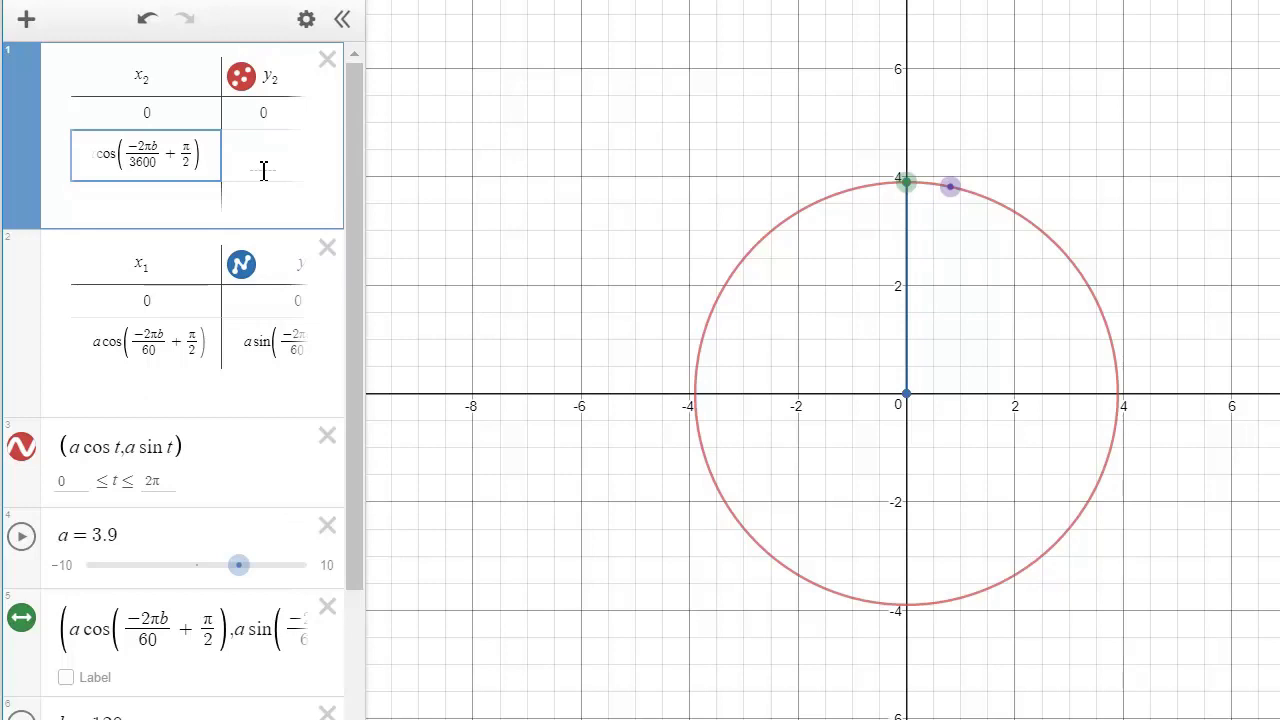
Step: Copy the sine term a sin(−2πb/3600 + π/2) of the minute hand point into the second row of the y₂ column
left_click_drag(357, 256, 353, 423)
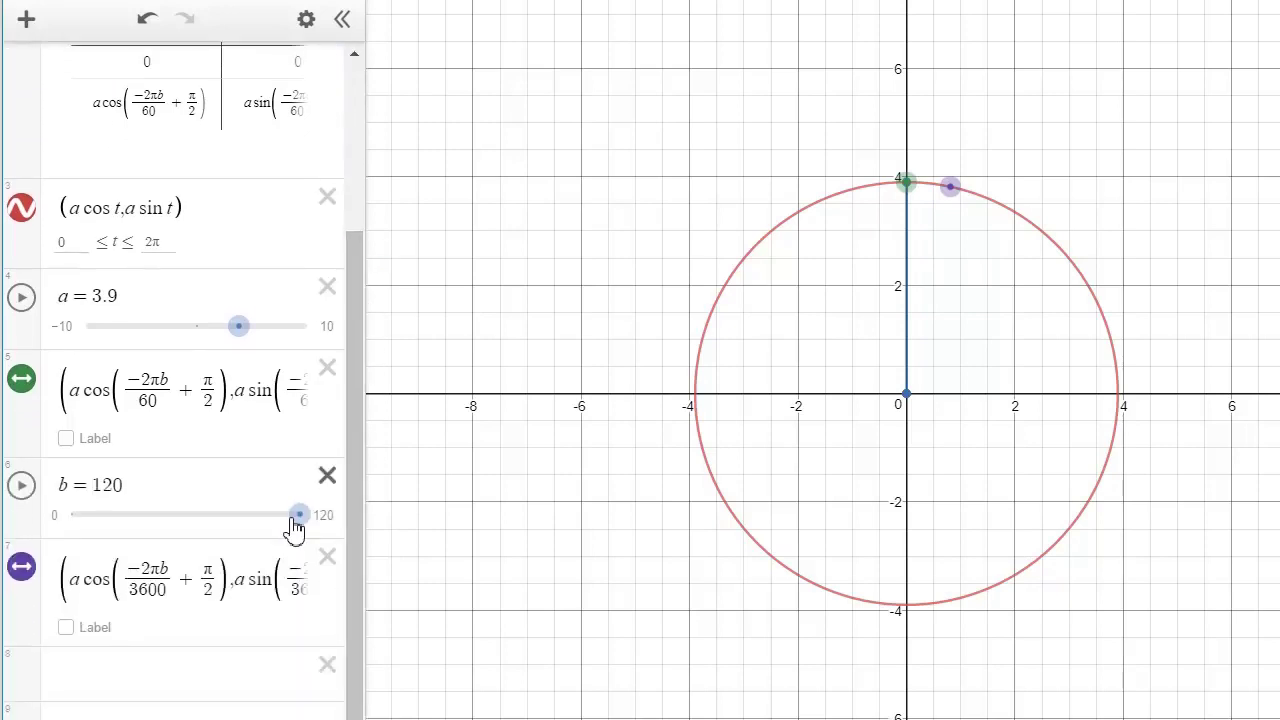
left_click(240, 584)
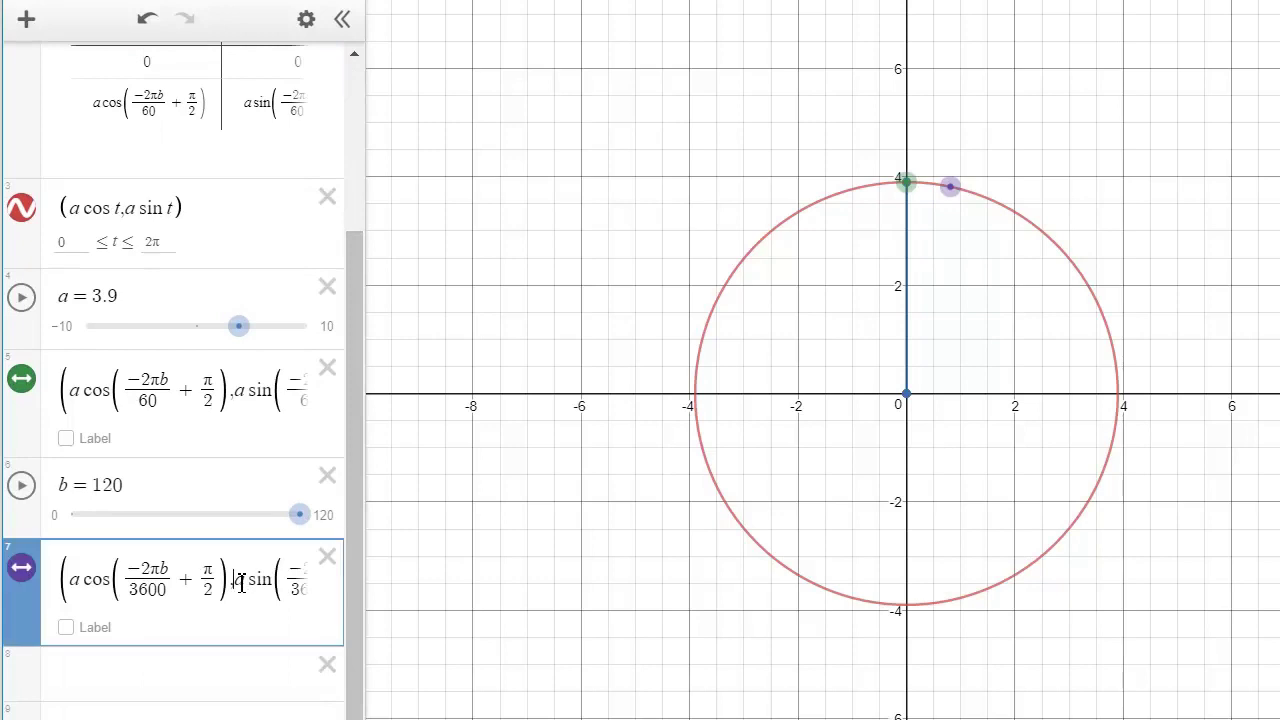
key("shift+Right")
key("shift+Right")
key("shift+Right")
key("shift+Right")
key("shift+Right")
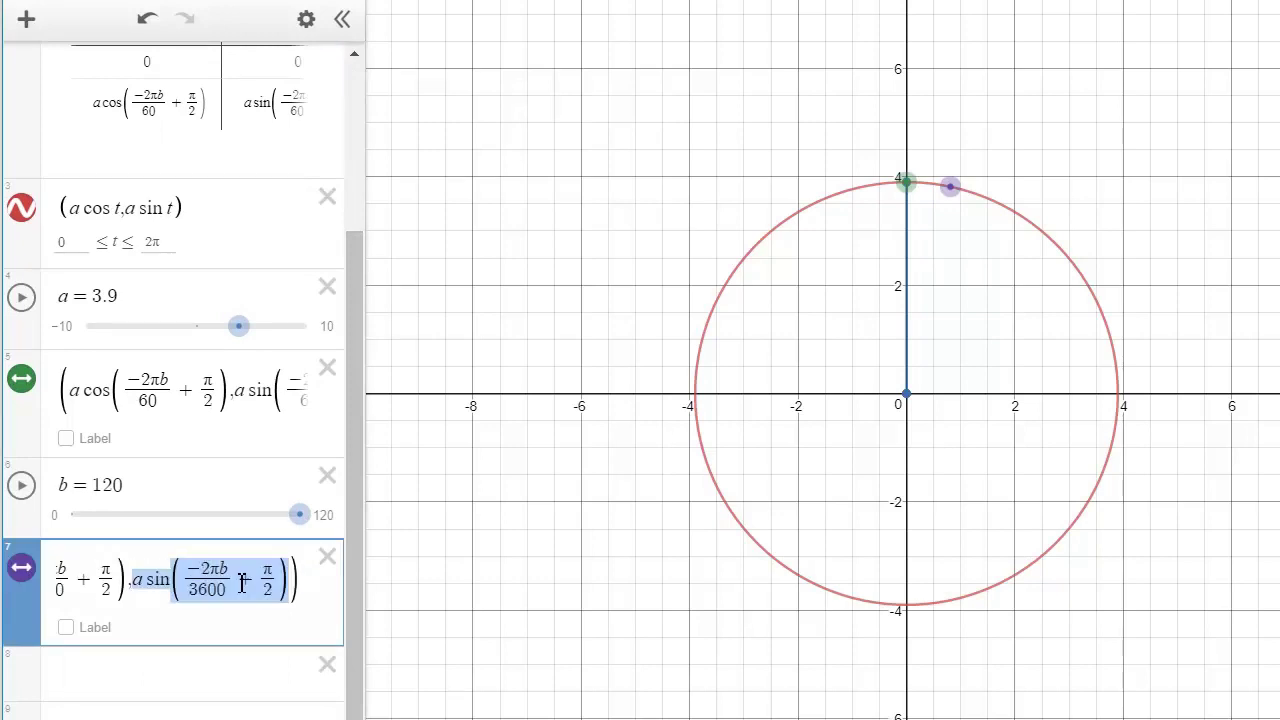
key("shift+Left")
key("shift+Left")
key("shift+Left")
key("shift+Left")
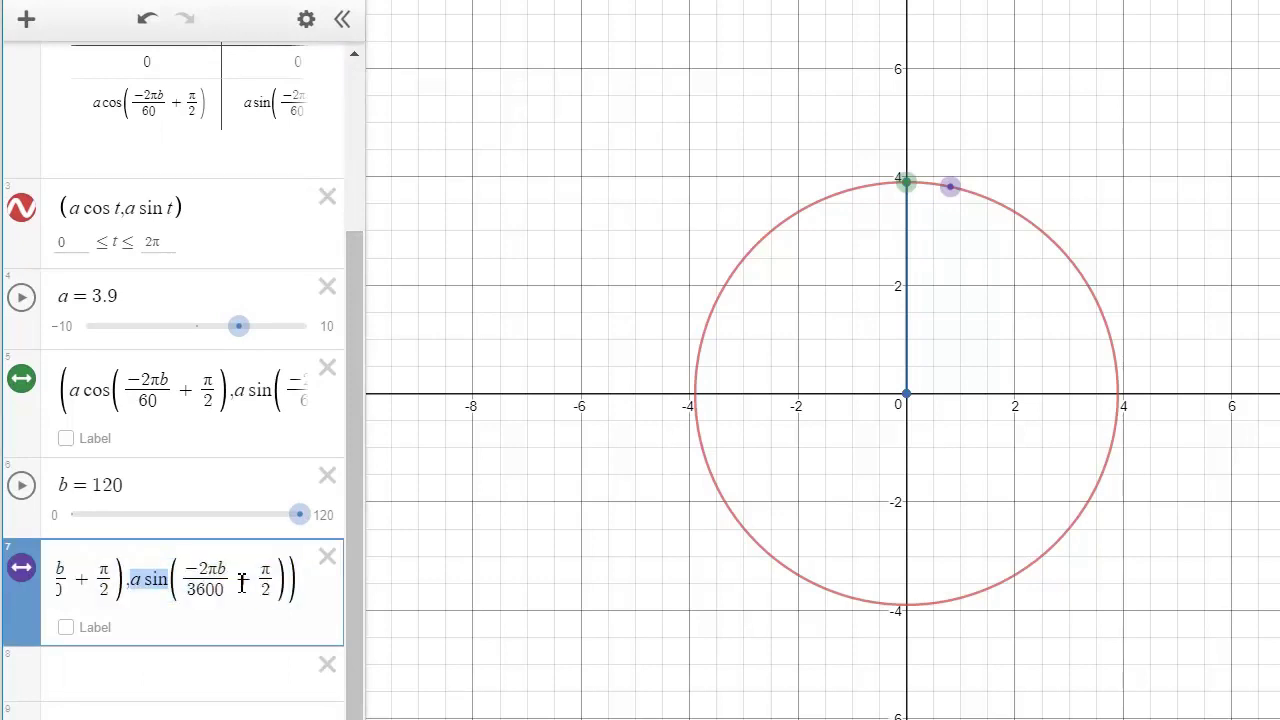
key("shift+Right")
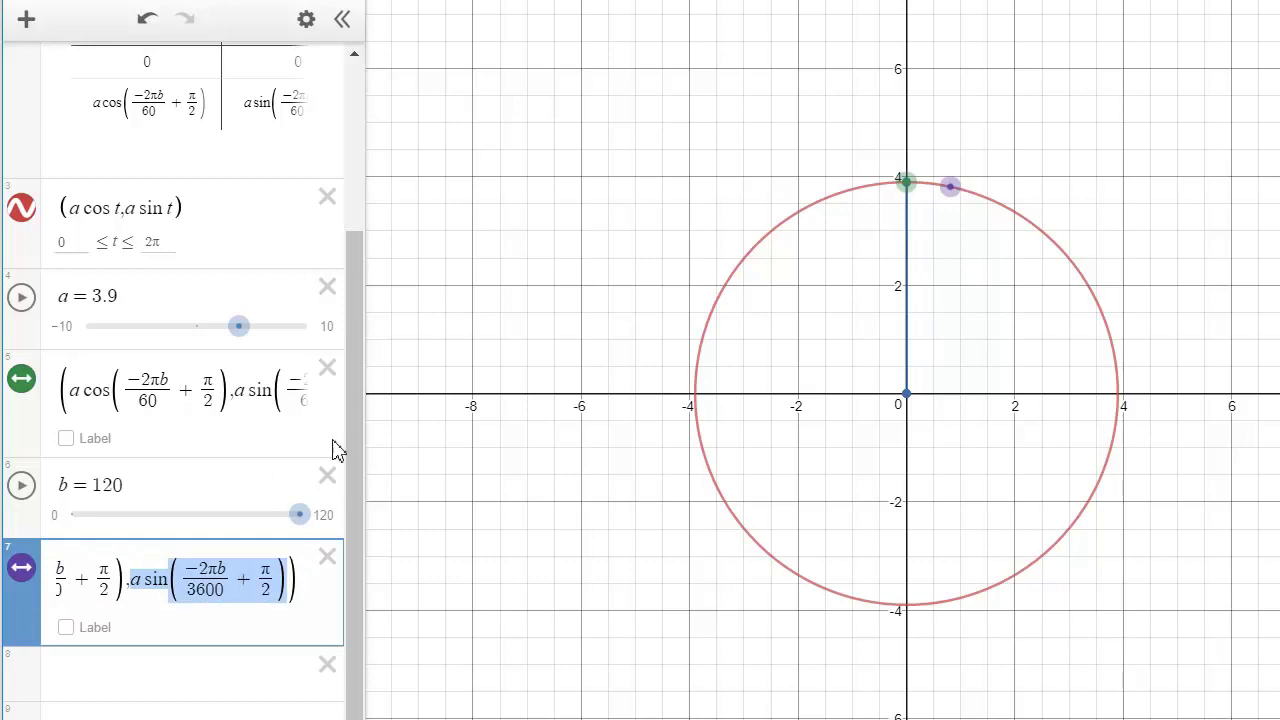
left_click_drag(355, 431, 357, 240)
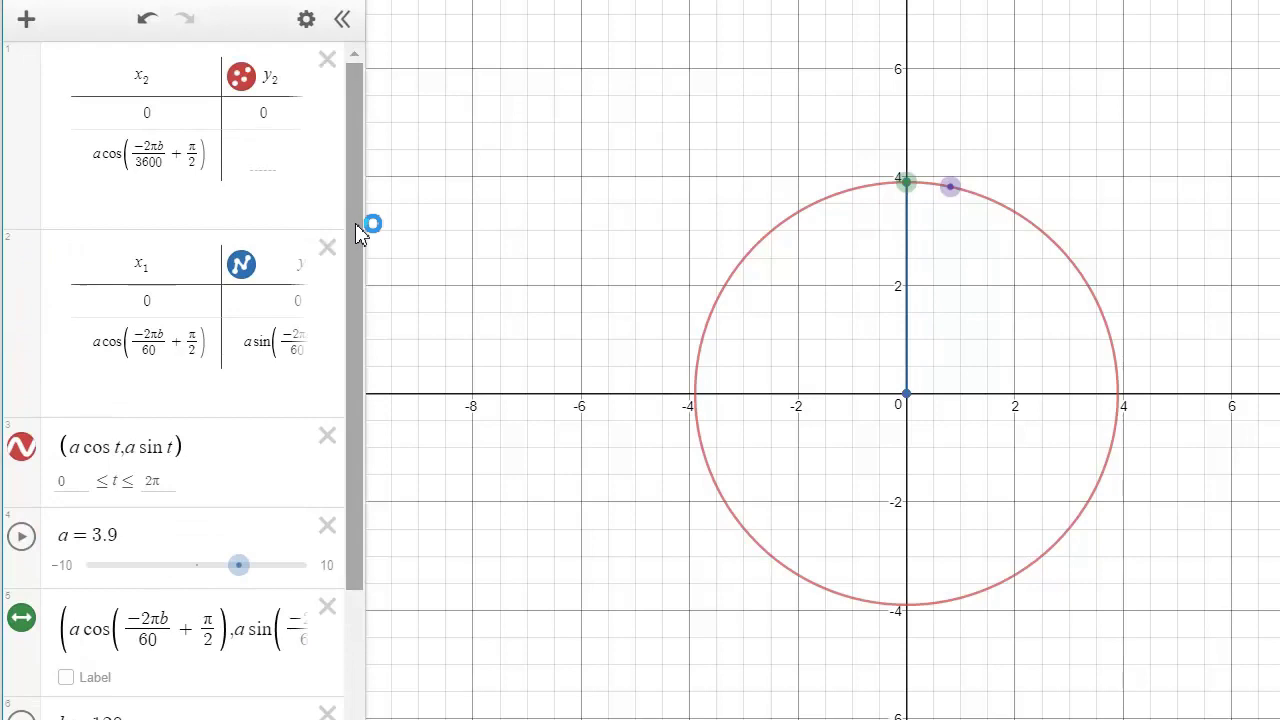
left_click(257, 158)
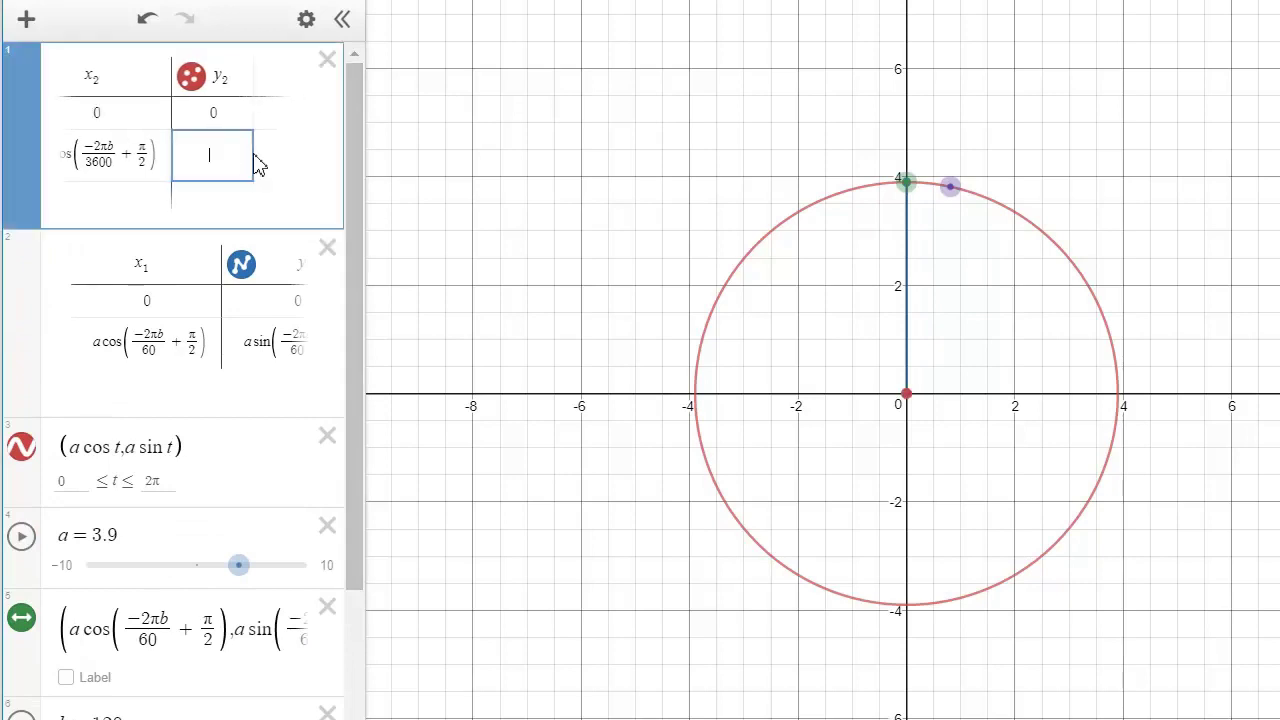
type("a sin(-2πb/3600 + π/2)")
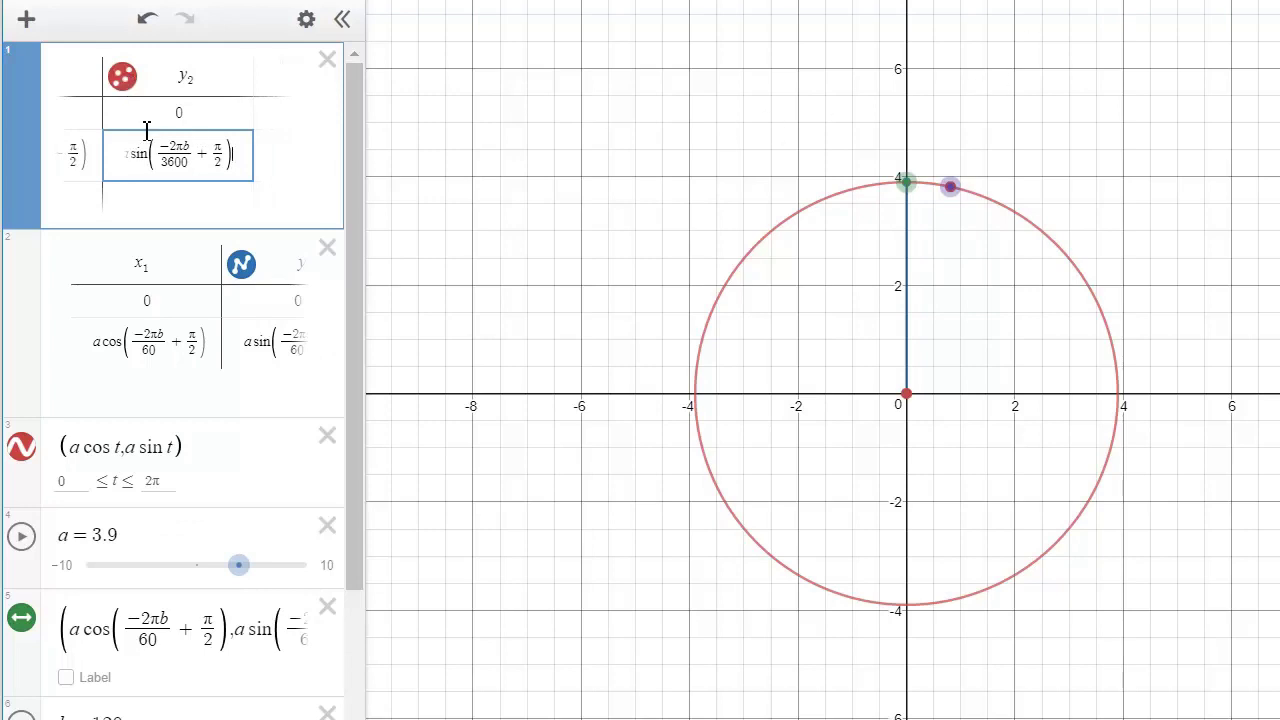
Step: Turn on connecting lines for the y₂ points of the new table and colour them green
left_click(124, 80)
left_click(126, 82)
left_click(125, 80)
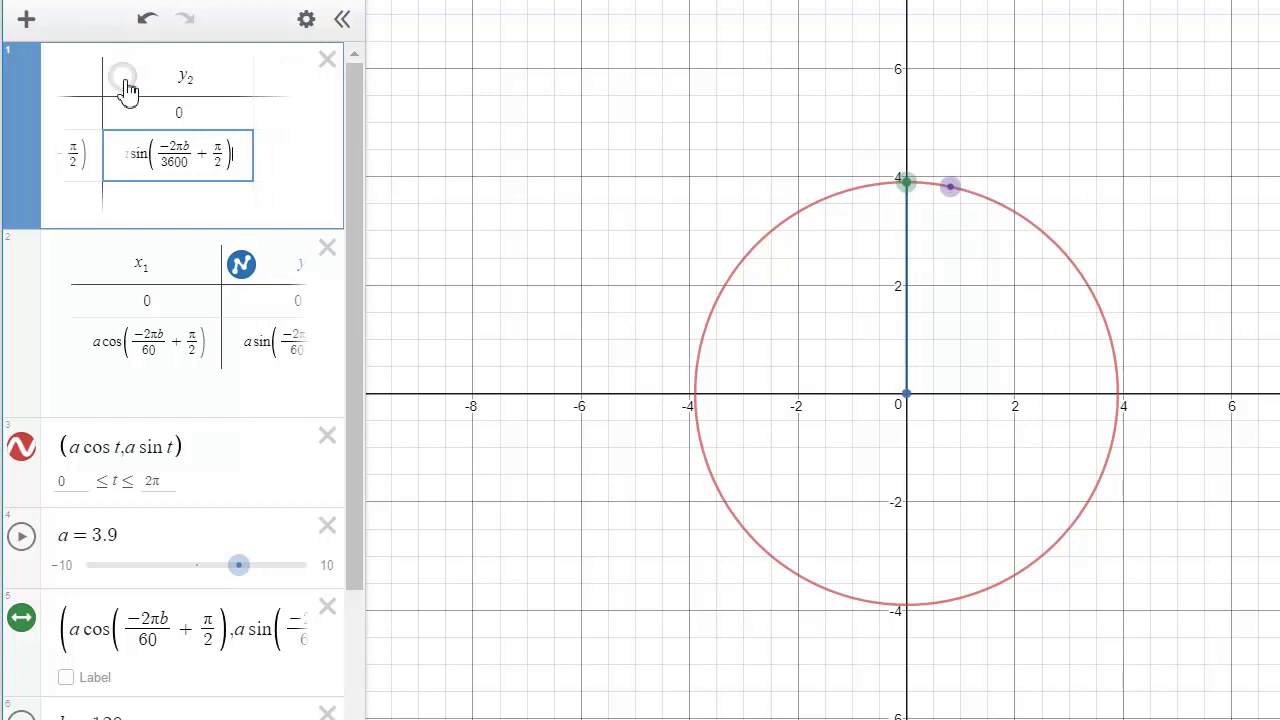
left_click(124, 82)
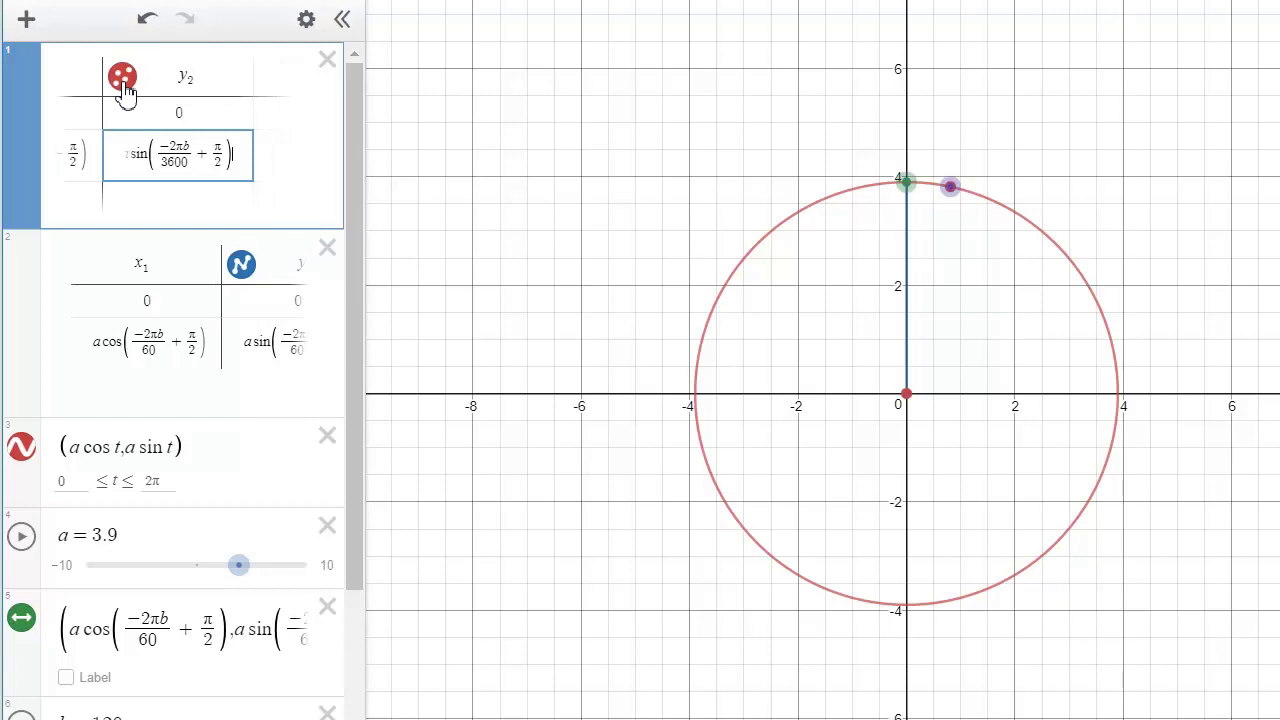
left_click(126, 84)
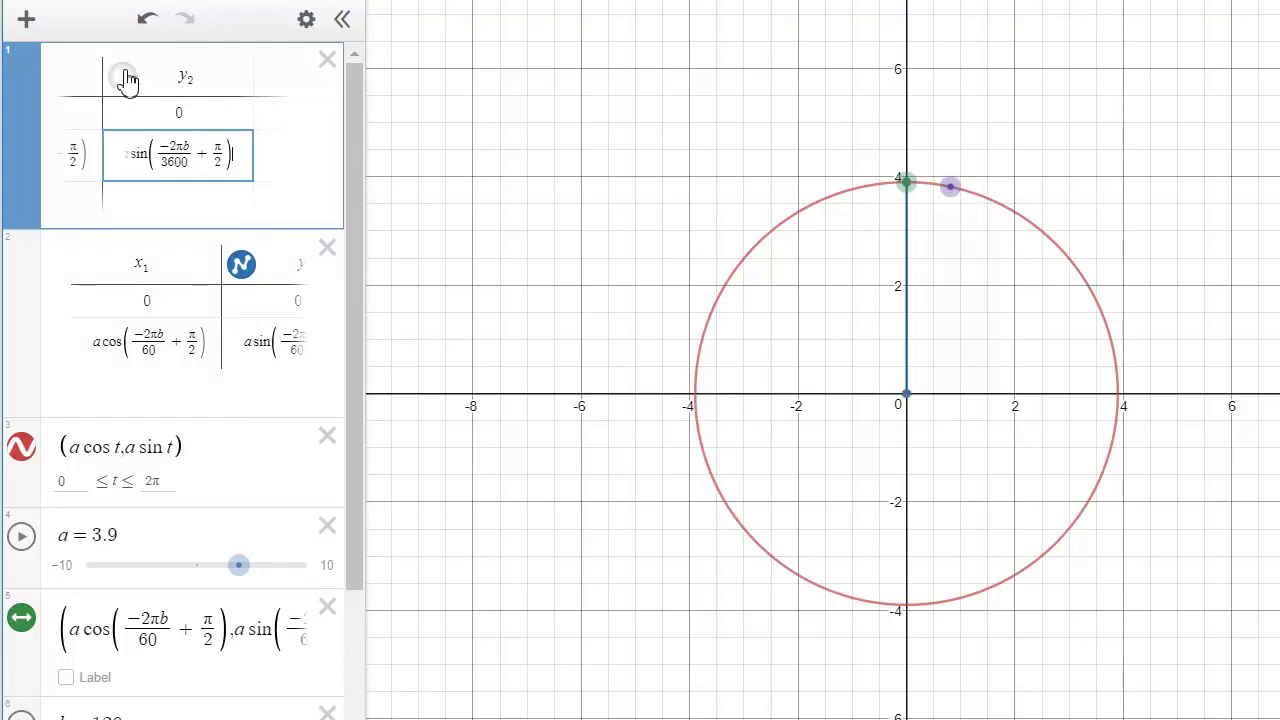
left_click(125, 83)
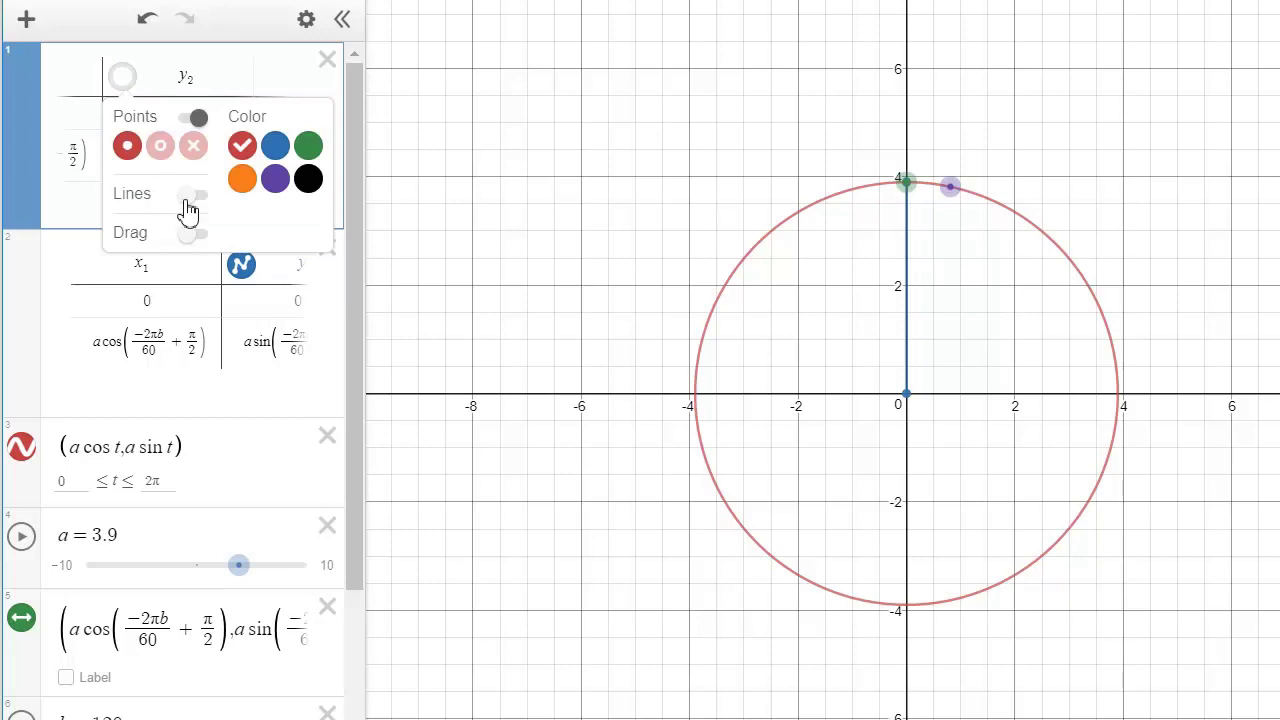
left_click(195, 201)
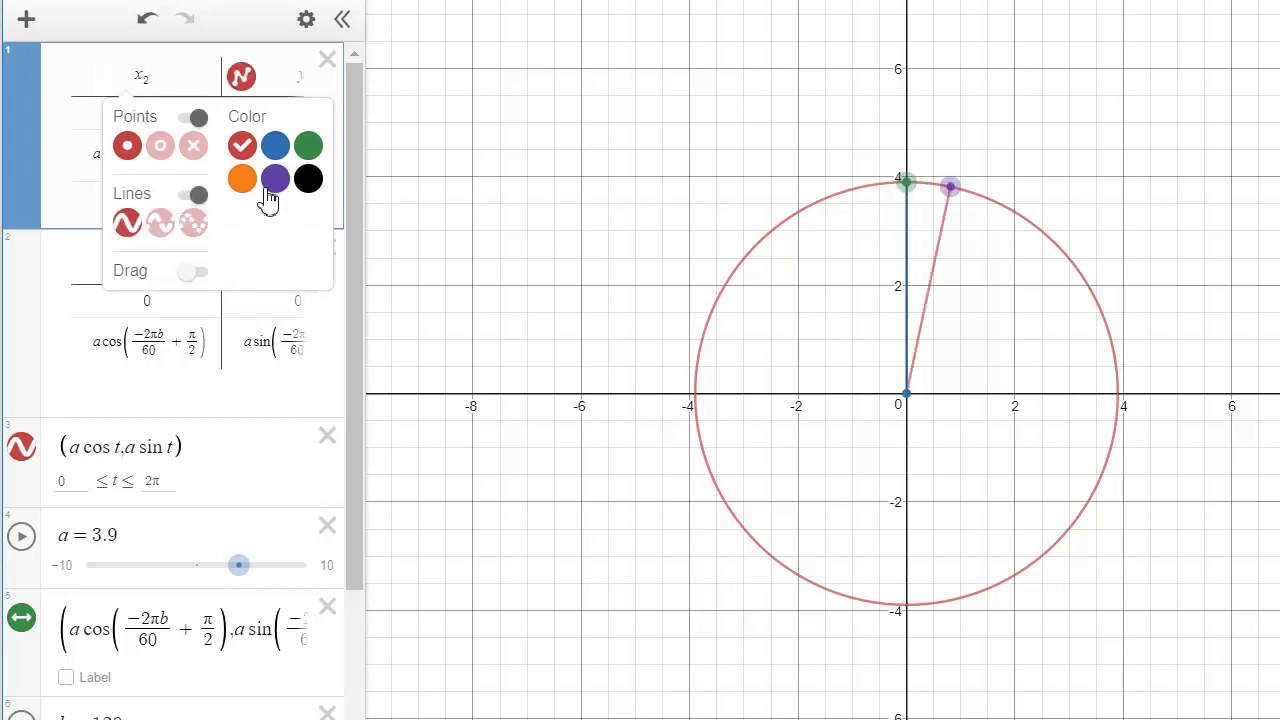
left_click(309, 147)
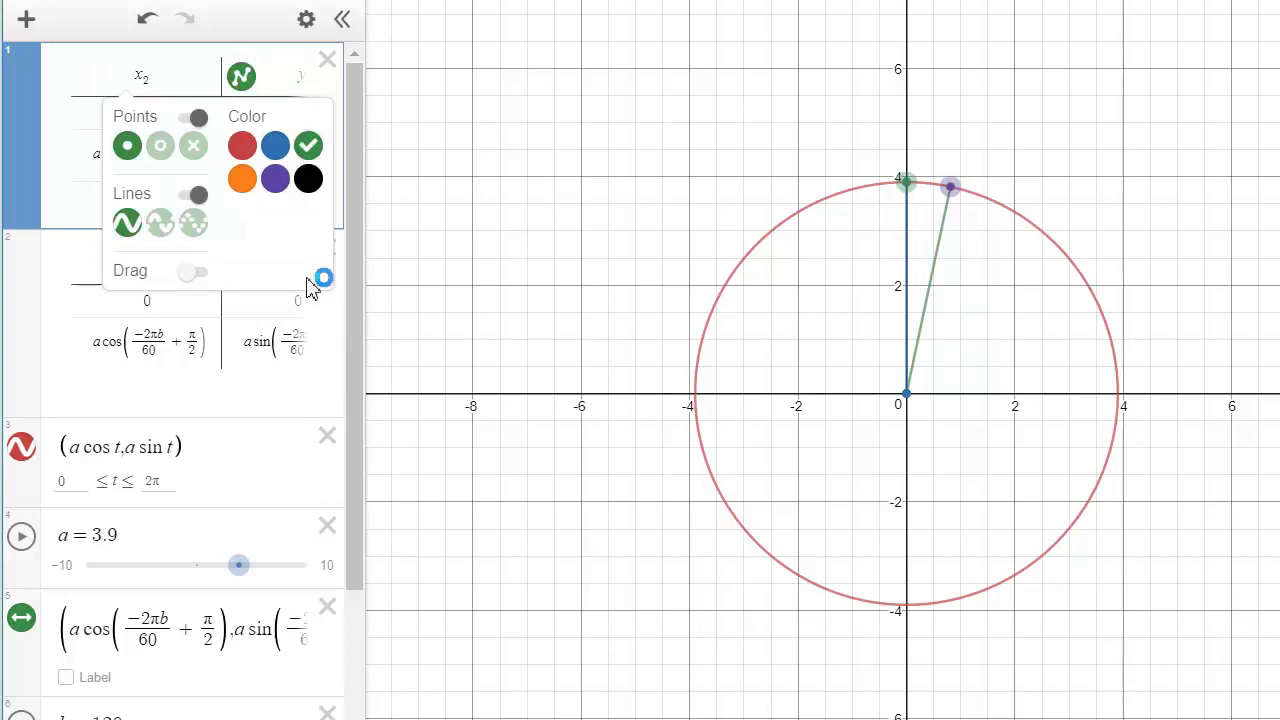
left_click(437, 217)
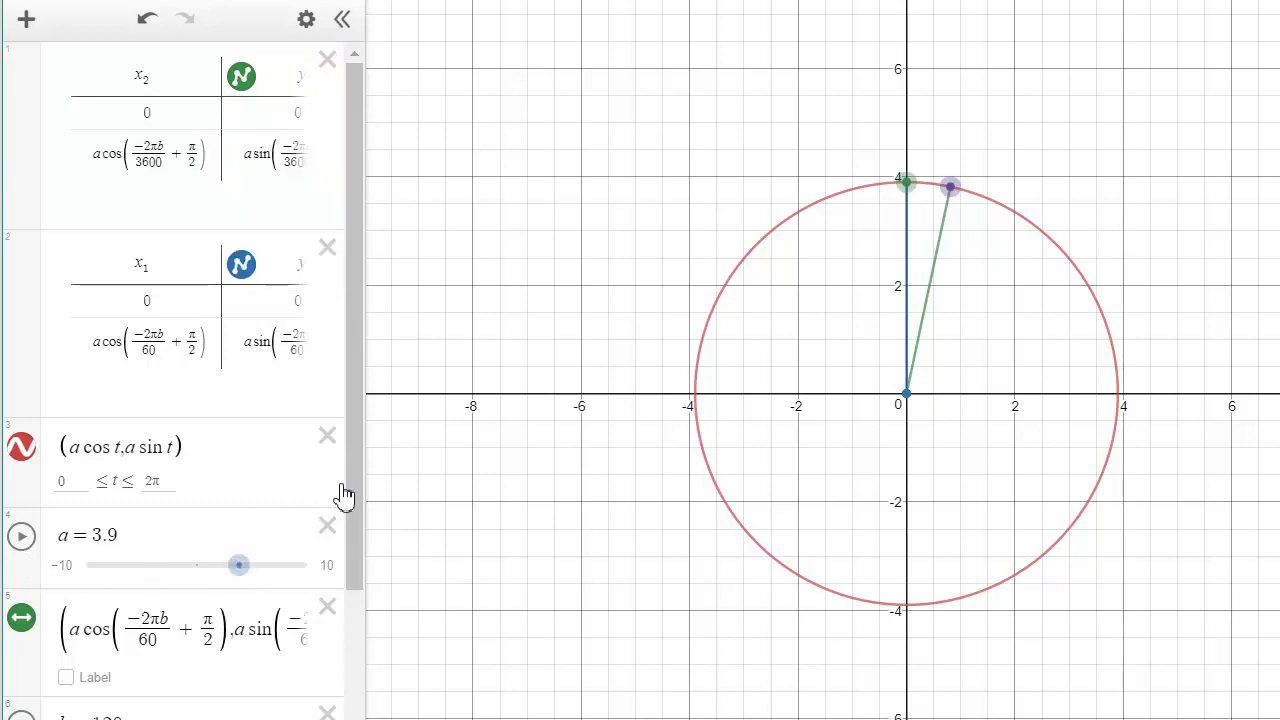
Step: Animate the b slider, raise its playback speed to 1x to test both hands, and pause it
left_click_drag(354, 493, 357, 634)
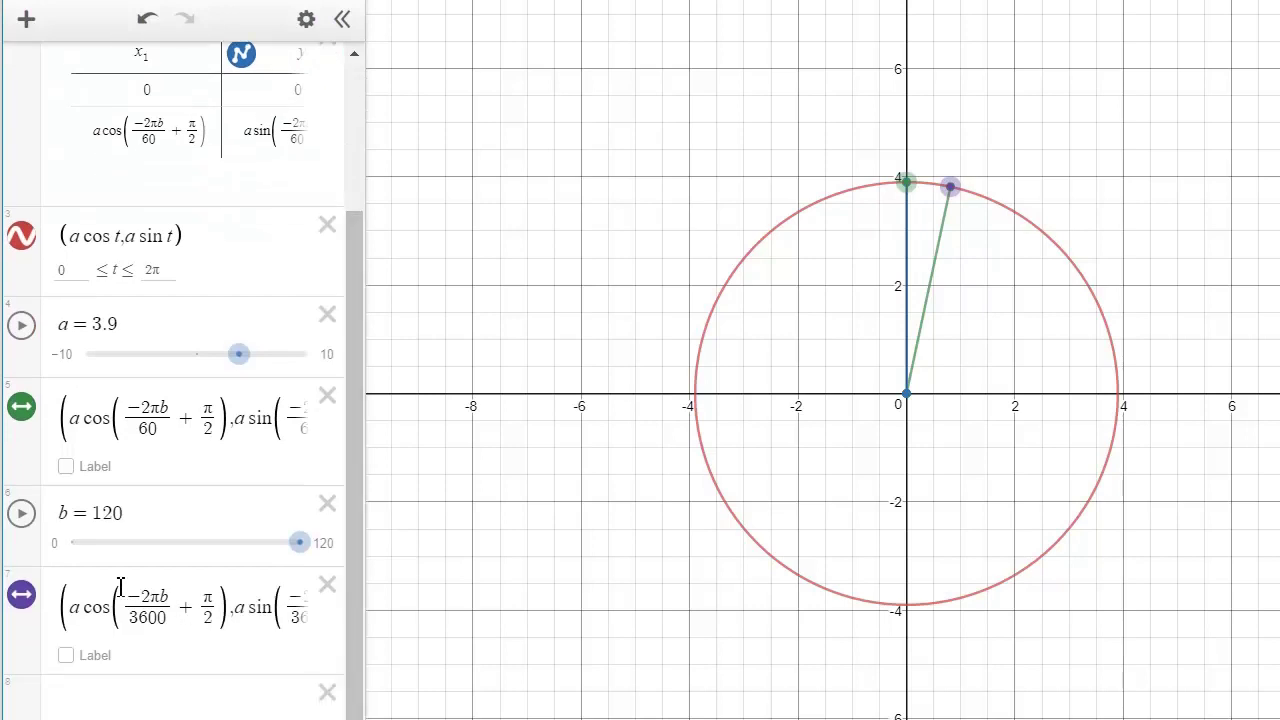
left_click(20, 528)
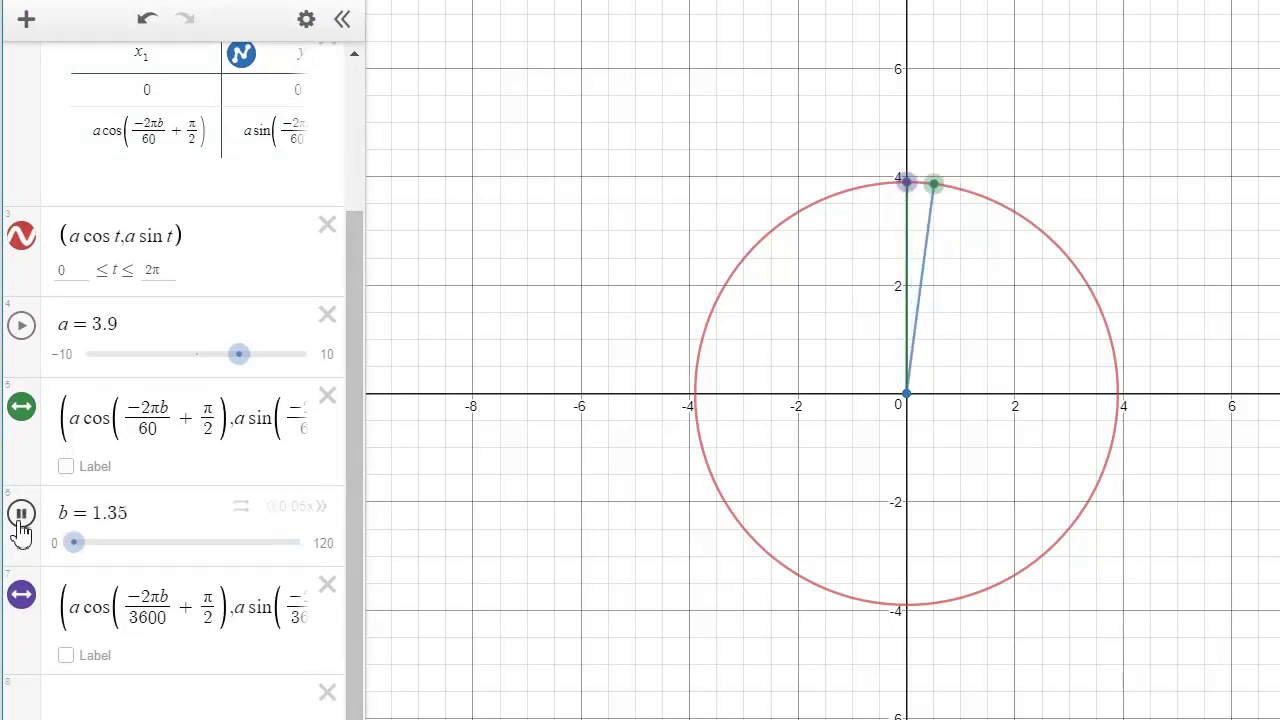
left_click(321, 508)
left_click(321, 508)
left_click(321, 508)
left_click(321, 508)
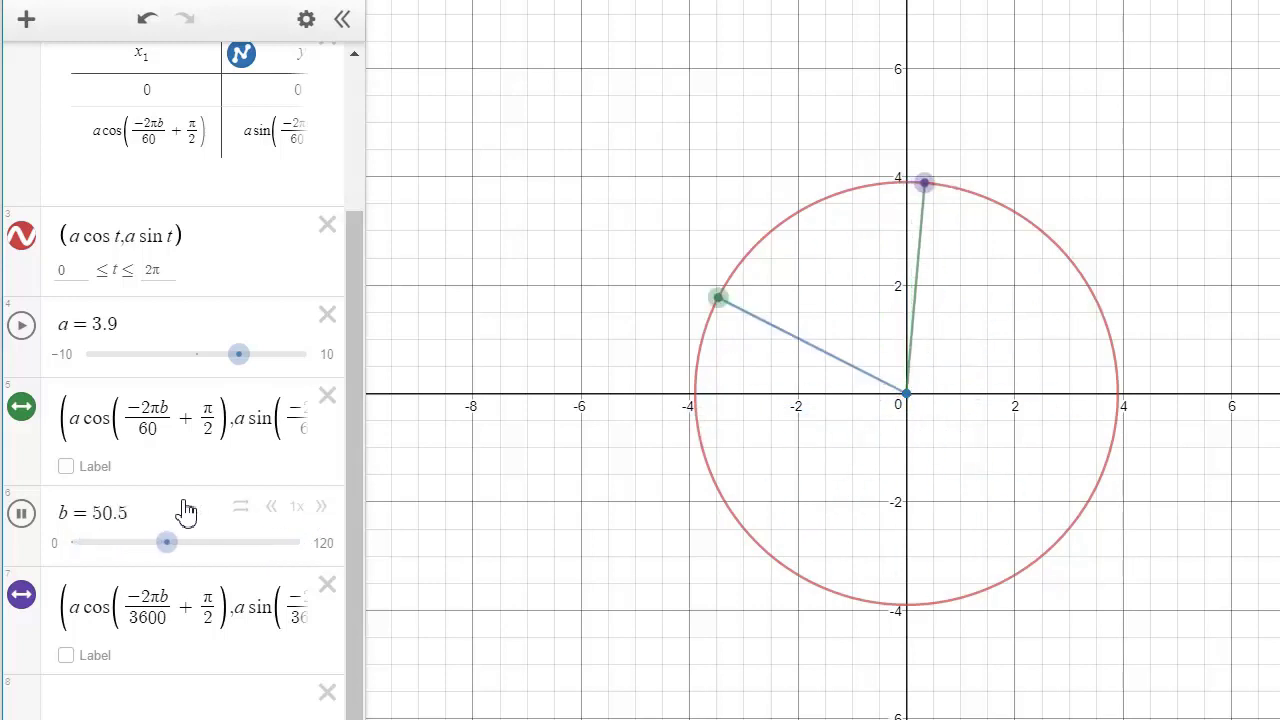
left_click(22, 514)
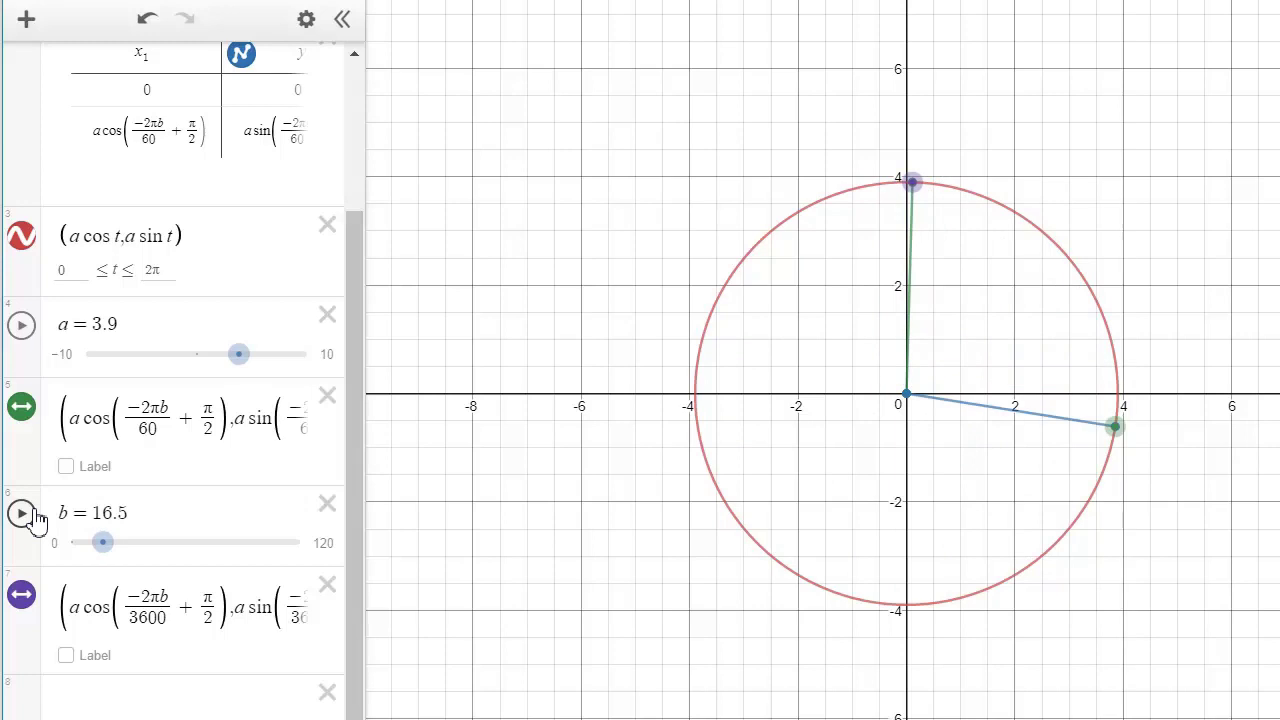
Step: Switch to the whiteboard clock sketch, delete its purple annotations and mark the second, minute and hour points with short purple strokes
left_click_drag(1105, 3, 1075, 25)
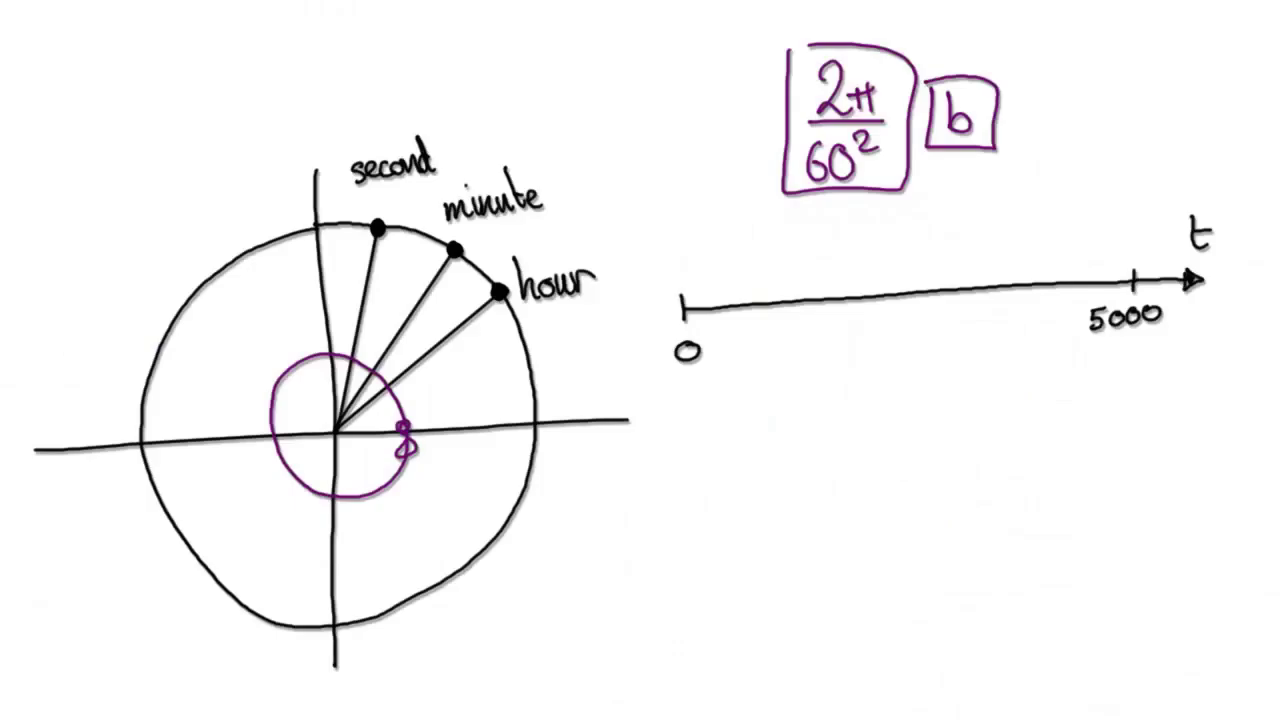
key("Delete")
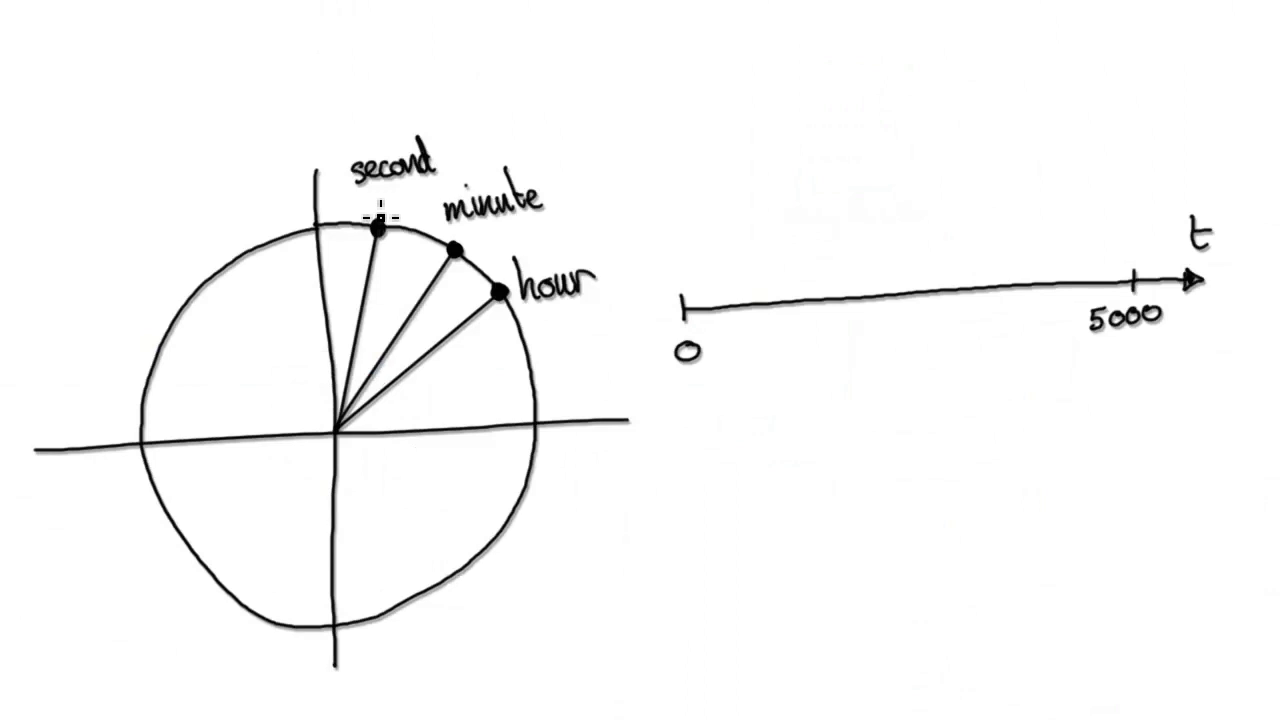
left_click_drag(364, 209, 360, 233)
left_click_drag(368, 189, 367, 209)
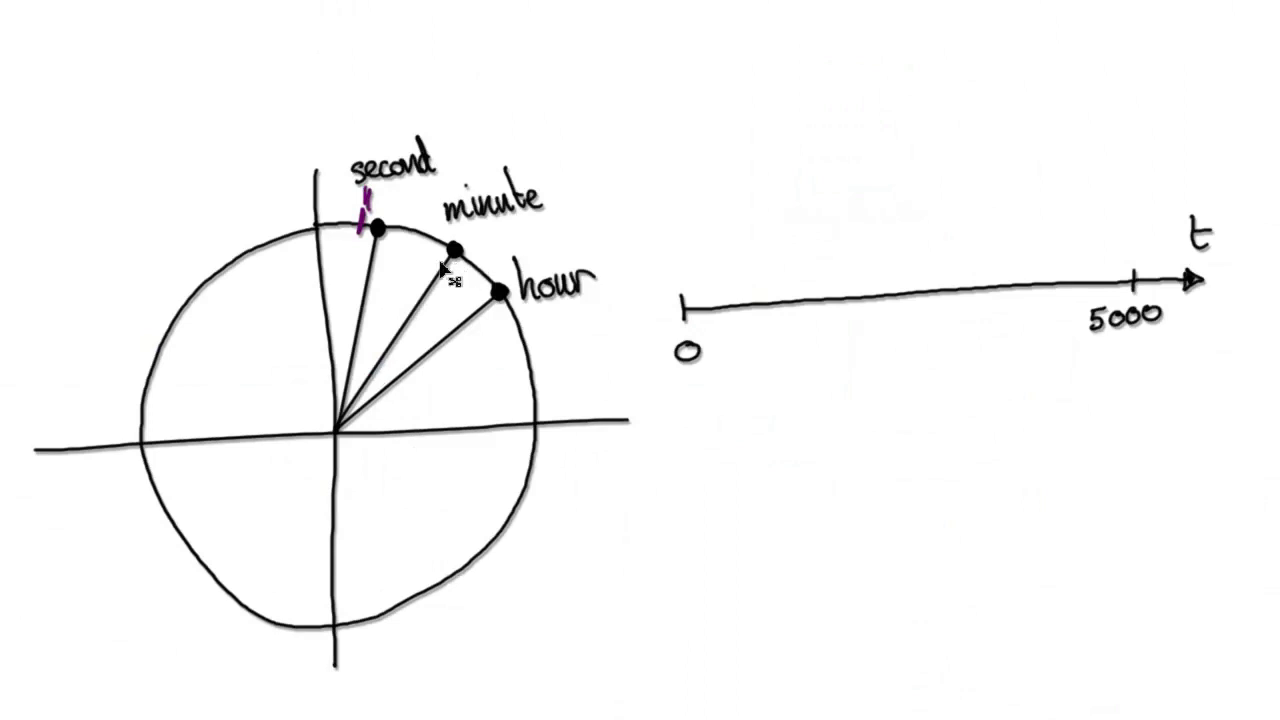
left_click_drag(440, 231, 416, 253)
mouse_move(538, 322)
left_mouse_down()
mouse_move(520, 335)
mouse_move(494, 326)
left_mouse_up()
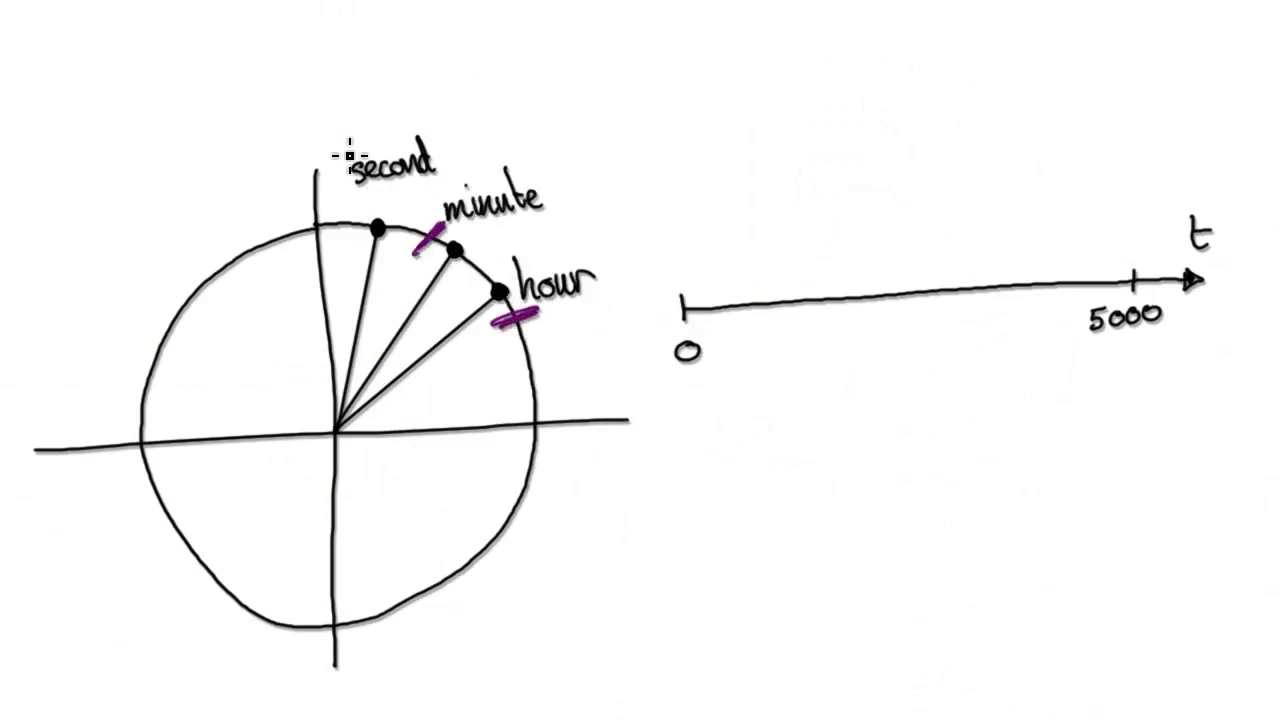
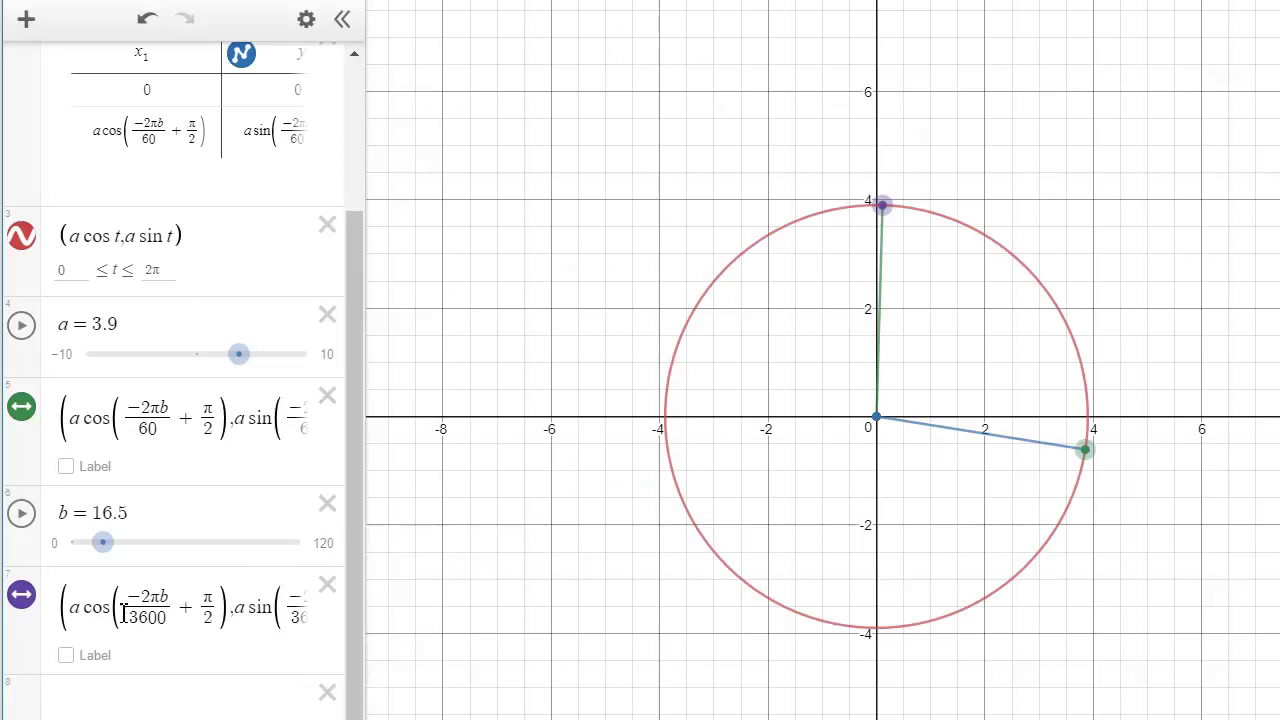
Step: Switch back to the graphing calculator and duplicate the minute hand point expression in the empty row below it
left_click(62, 610)
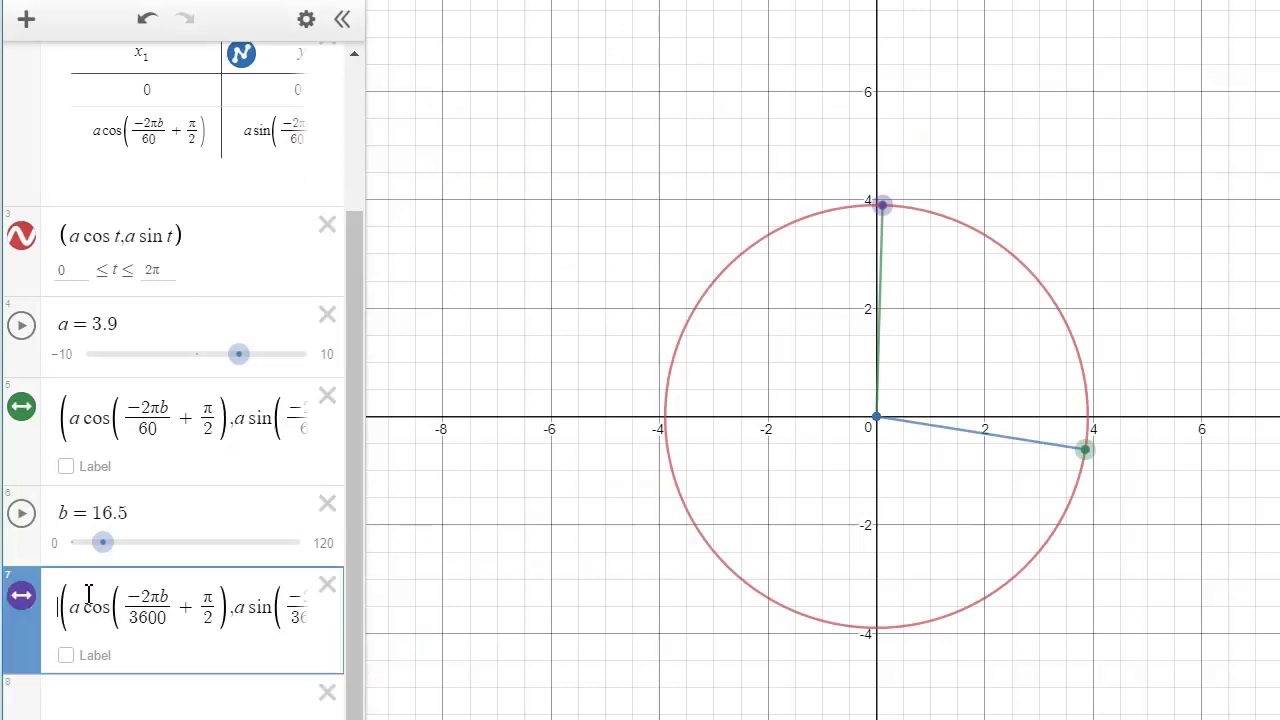
key("ctrl+a")
key("ctrl+c")
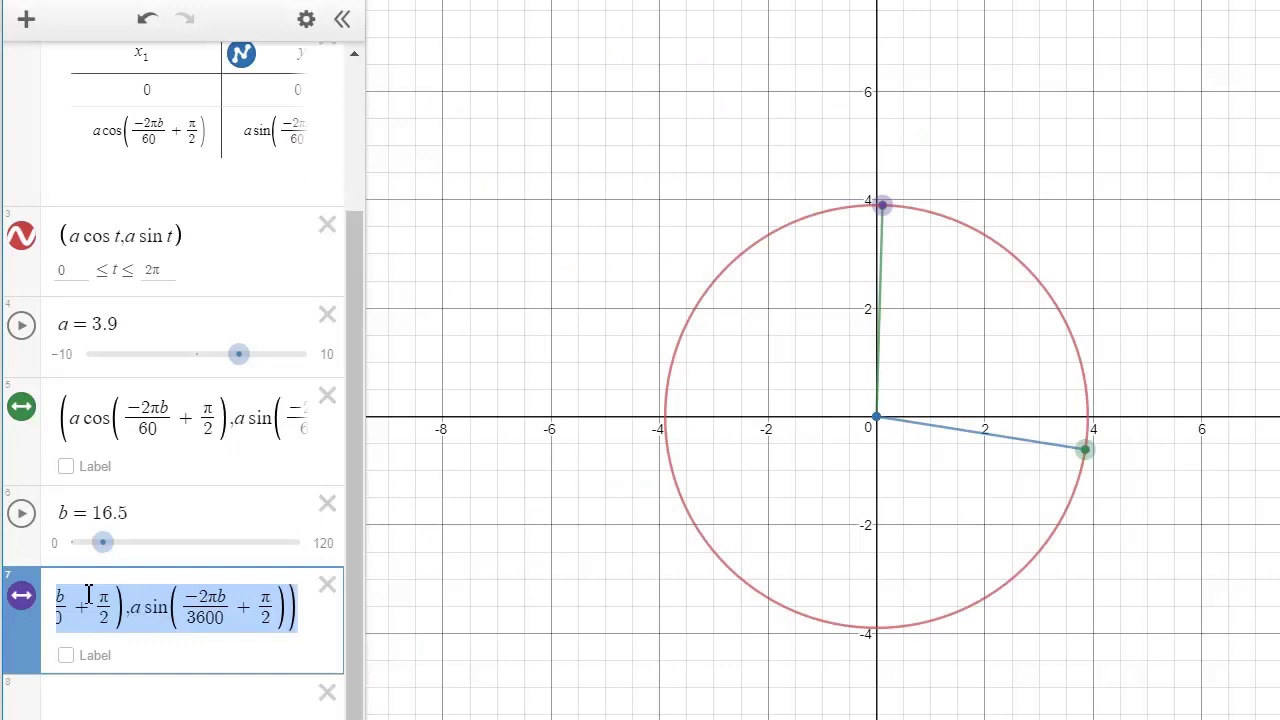
left_click(130, 695)
key("ctrl+v")
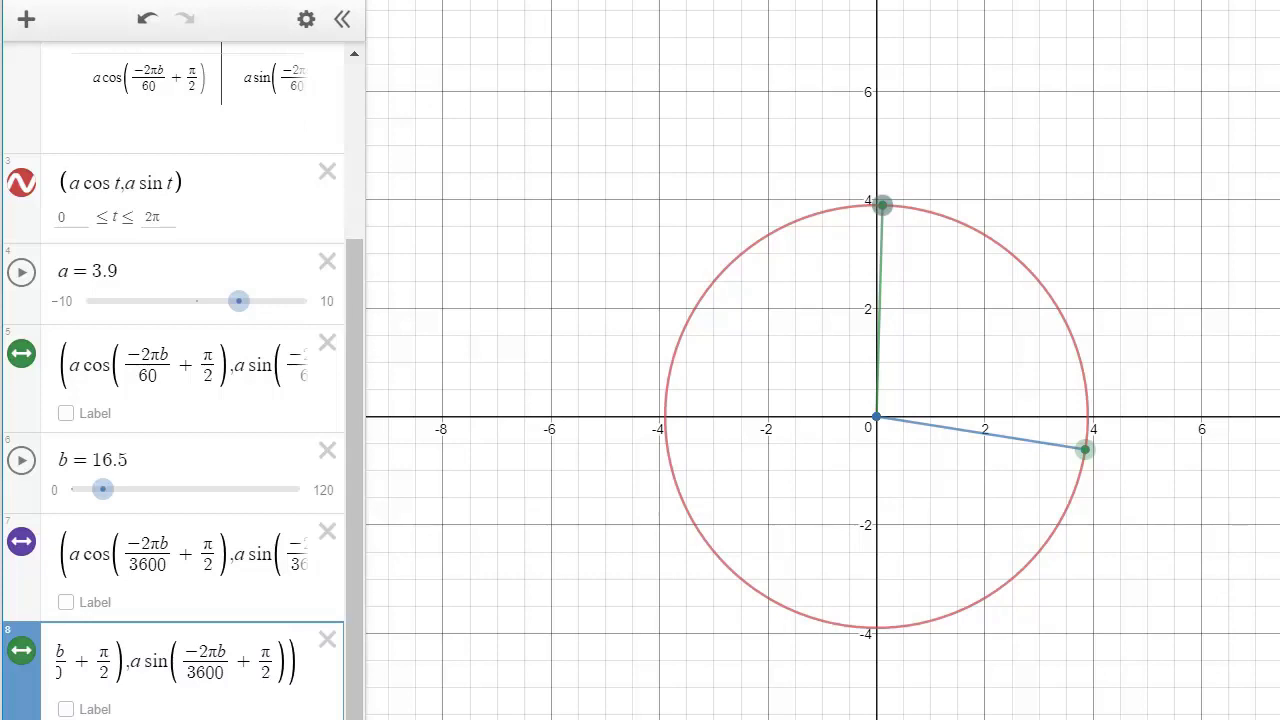
Step: Change the denominator inside the cosine of the duplicated point expression to 3600·12
key("Left")
key("Left")
key("Left")
key("Left")
key("Left")
key("Left")
key("Left")
key("Left")
key("Left")
key("Left")
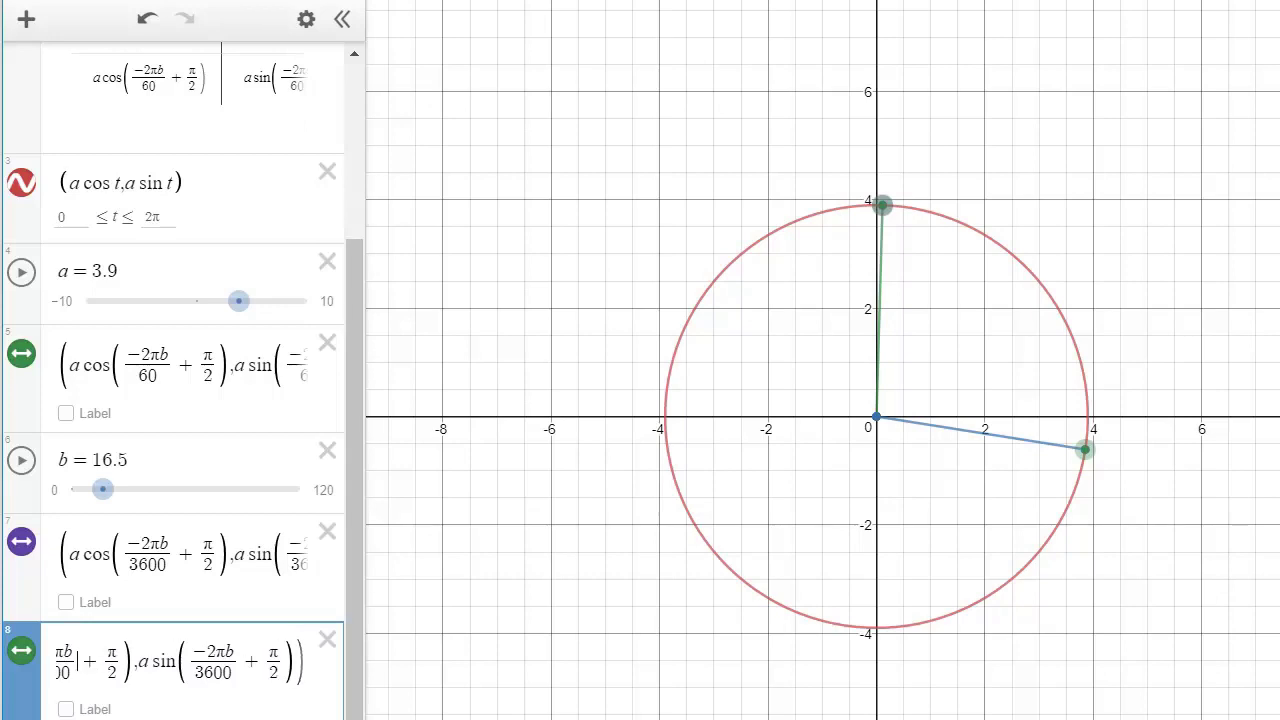
key("Left")
key("Left")
key("Left")
key("Left")
key("Left")
key("Left")
key("Left")
key("Left")
key("Left")
key("Left")
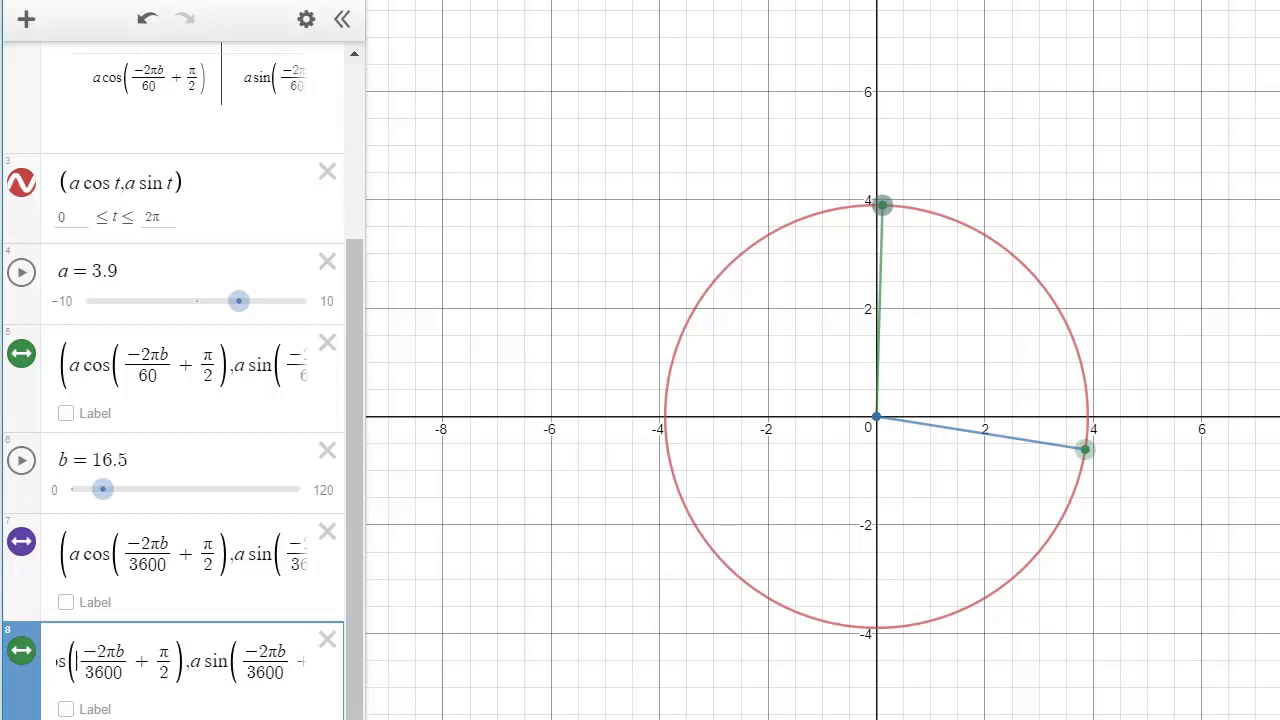
key("Left")
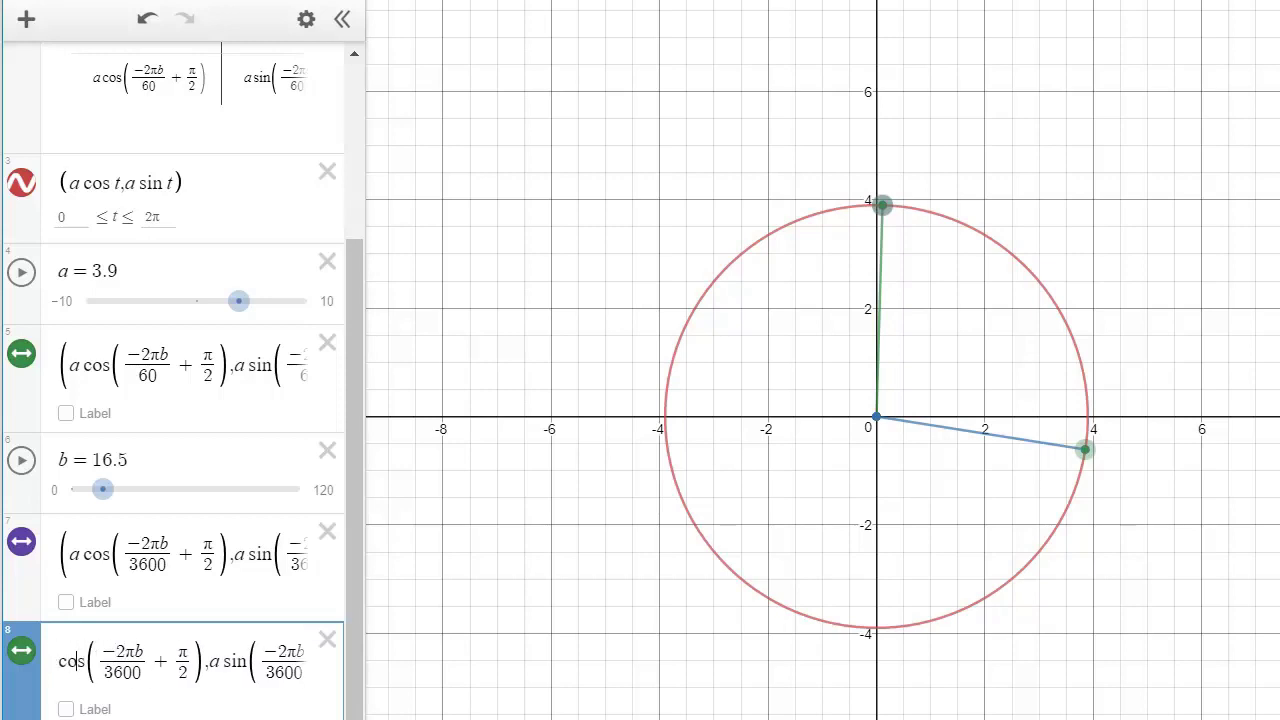
key("Return")
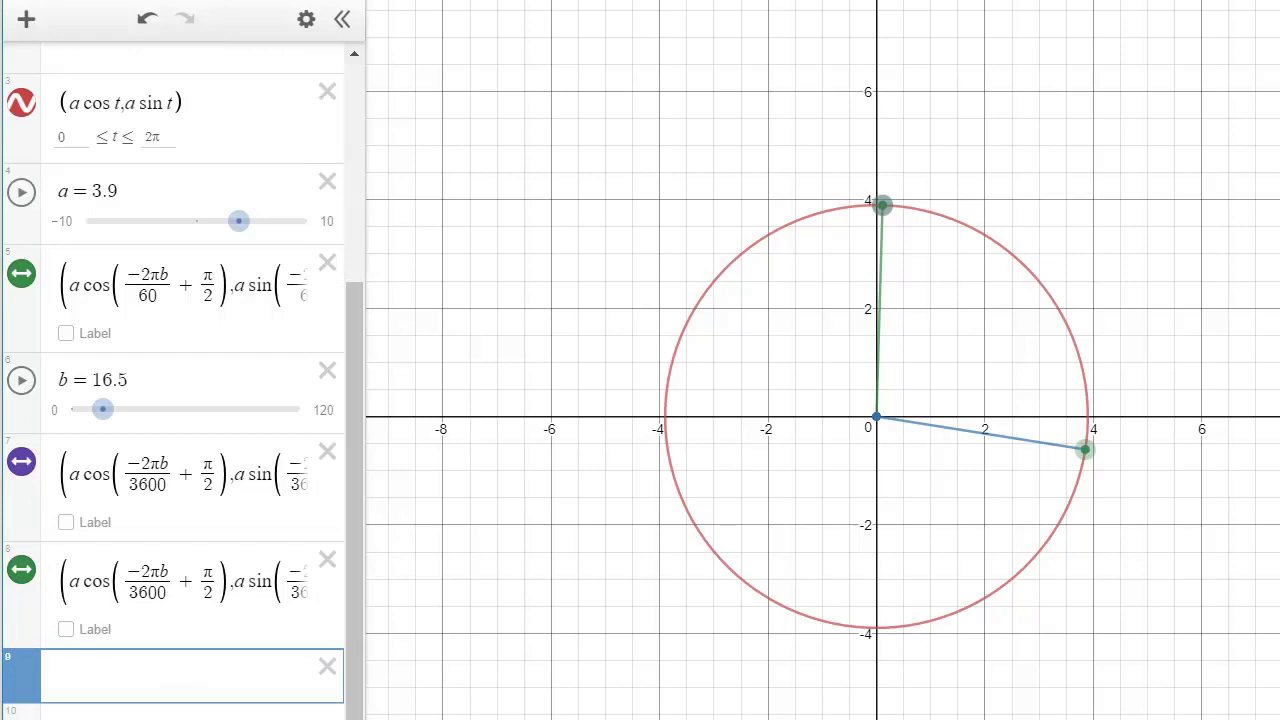
left_click(166, 593)
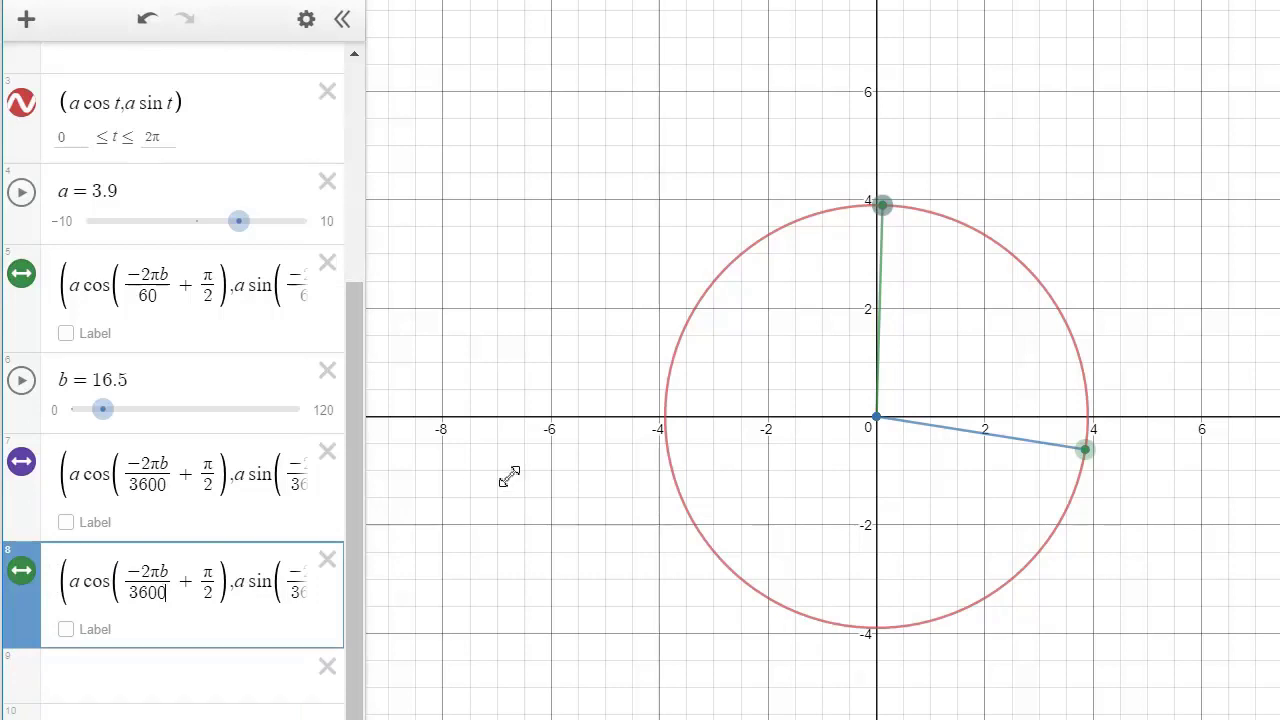
type("*")
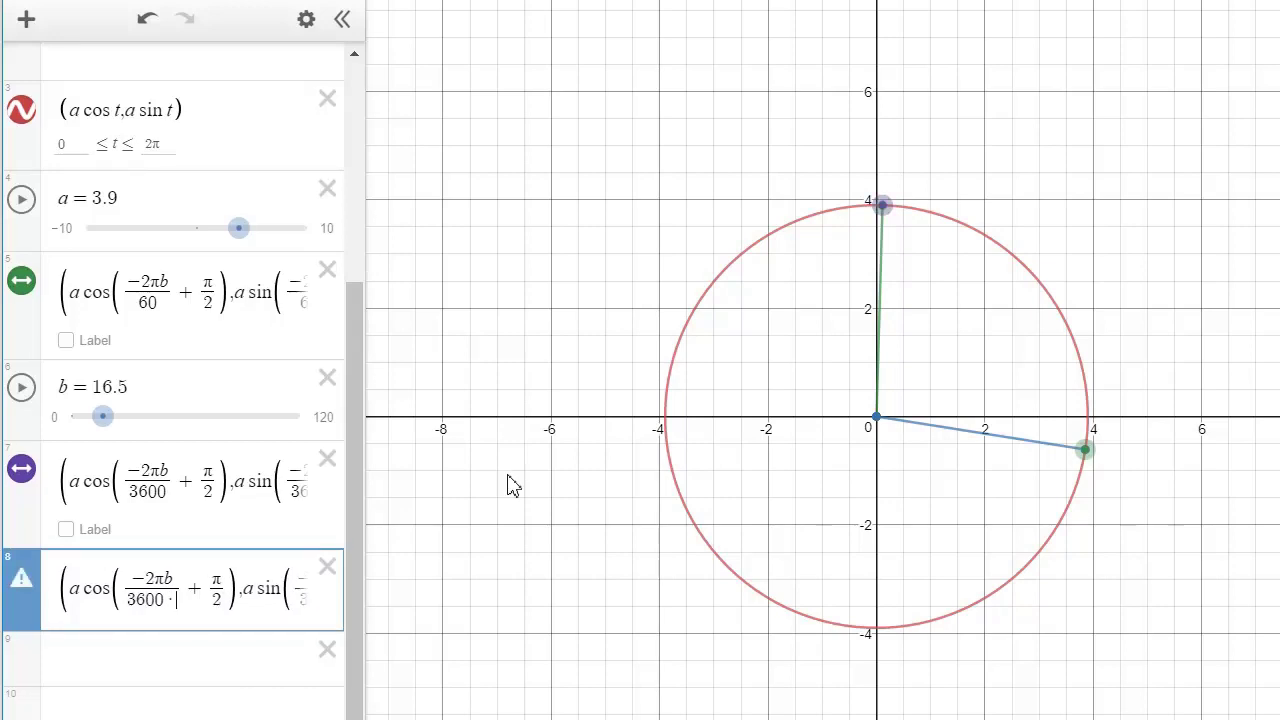
type("12")
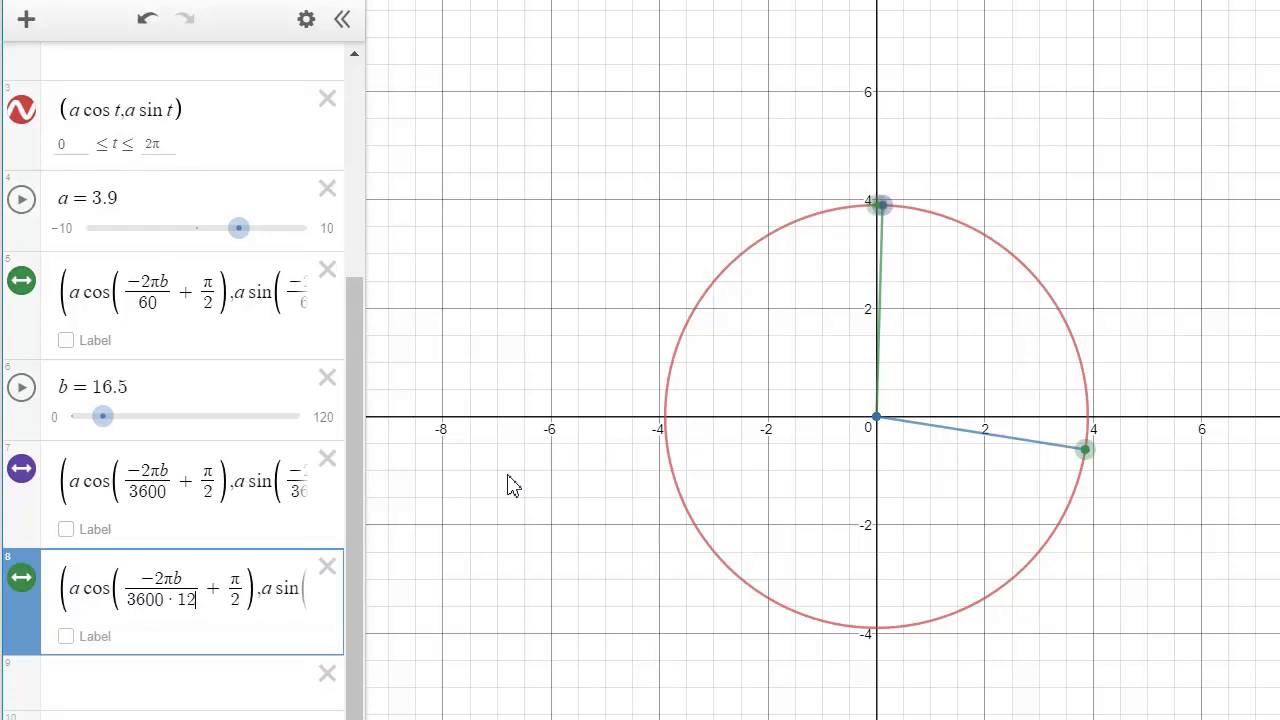
Step: Change the denominator inside the sine of the same point expression to 3600·12
key("Right")
key("Right")
key("Right")
key("Right")
key("Right")
key("Right")
key("Right")
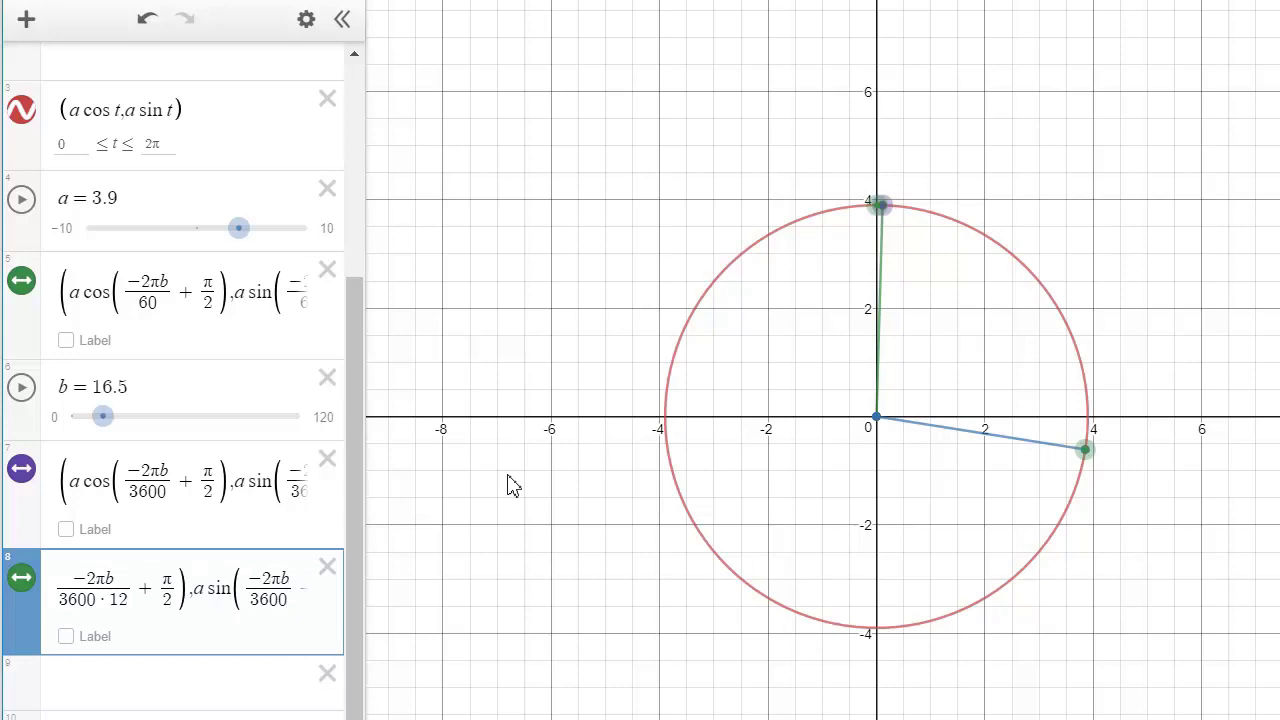
type("*")
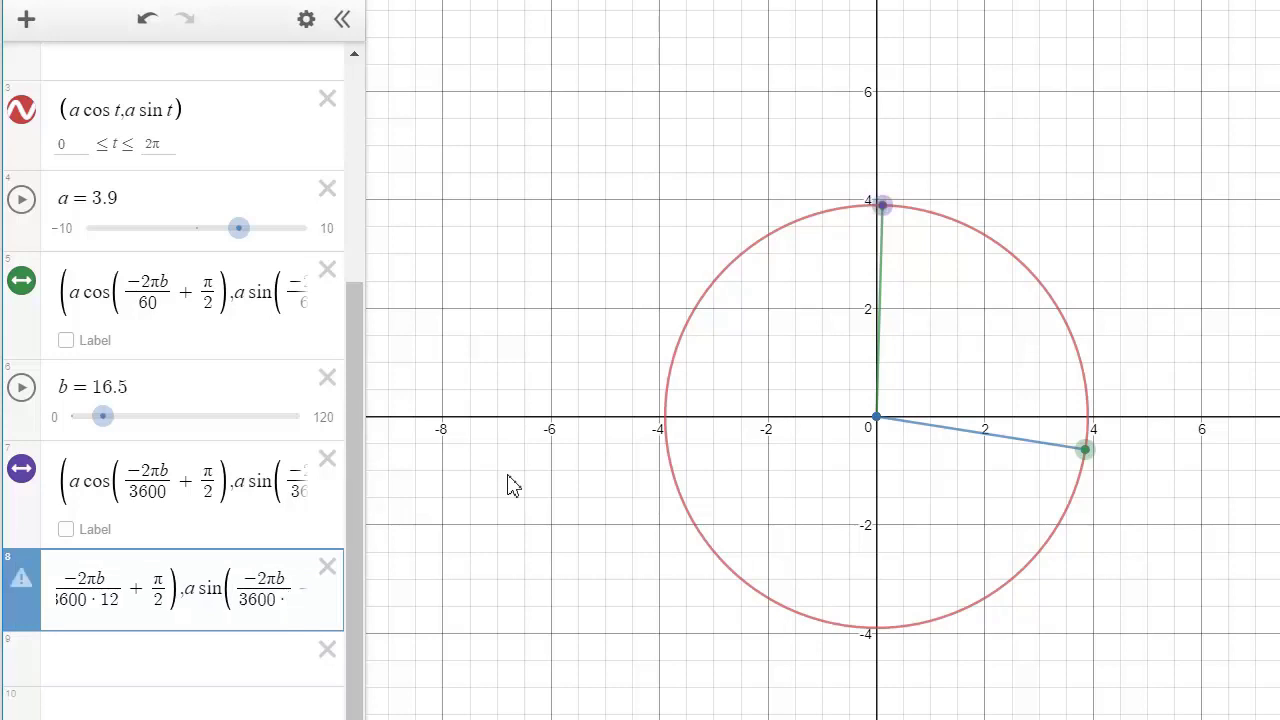
type("12")
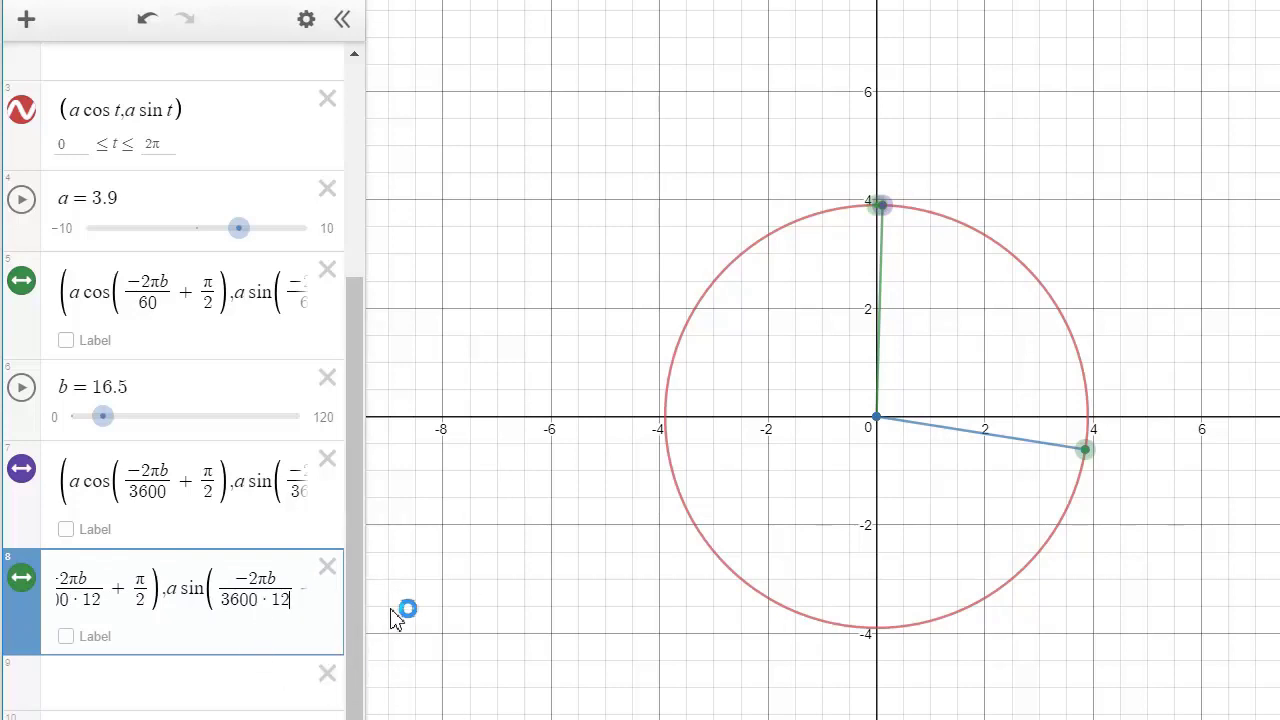
Step: Set the upper limit of the b slider to 3600
left_click_drag(360, 598, 380, 434)
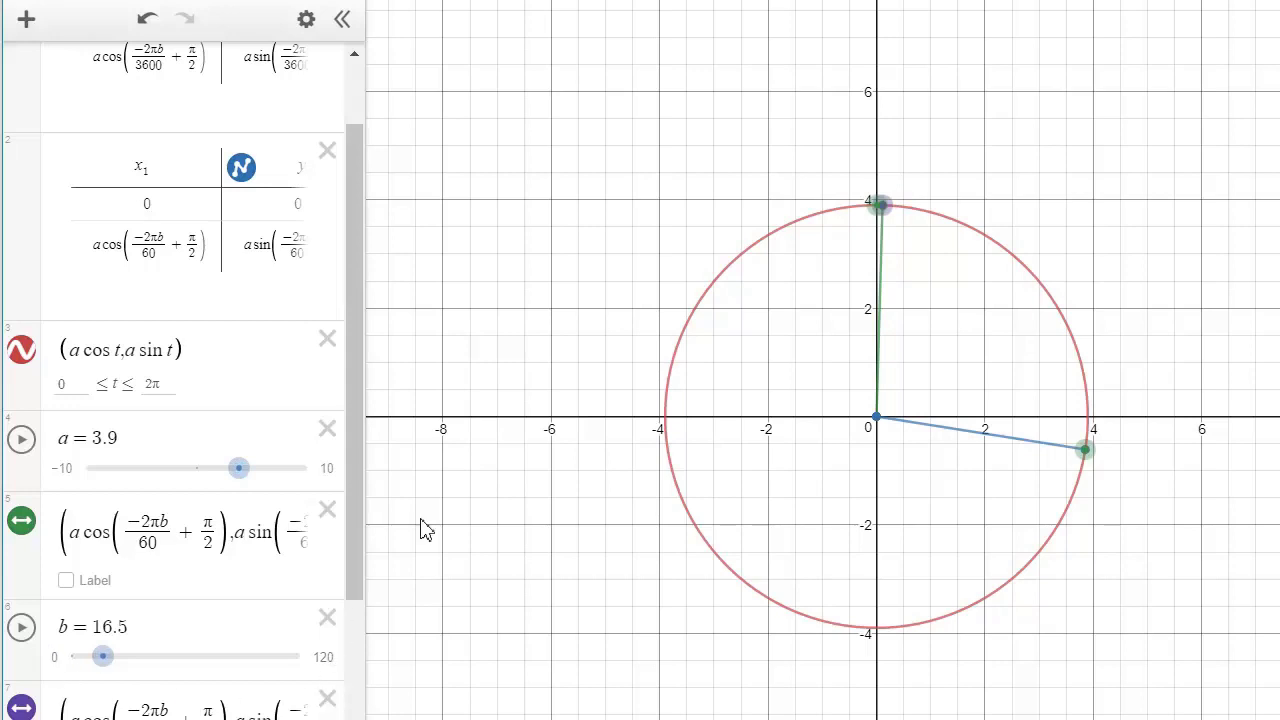
left_click_drag(353, 415, 339, 538)
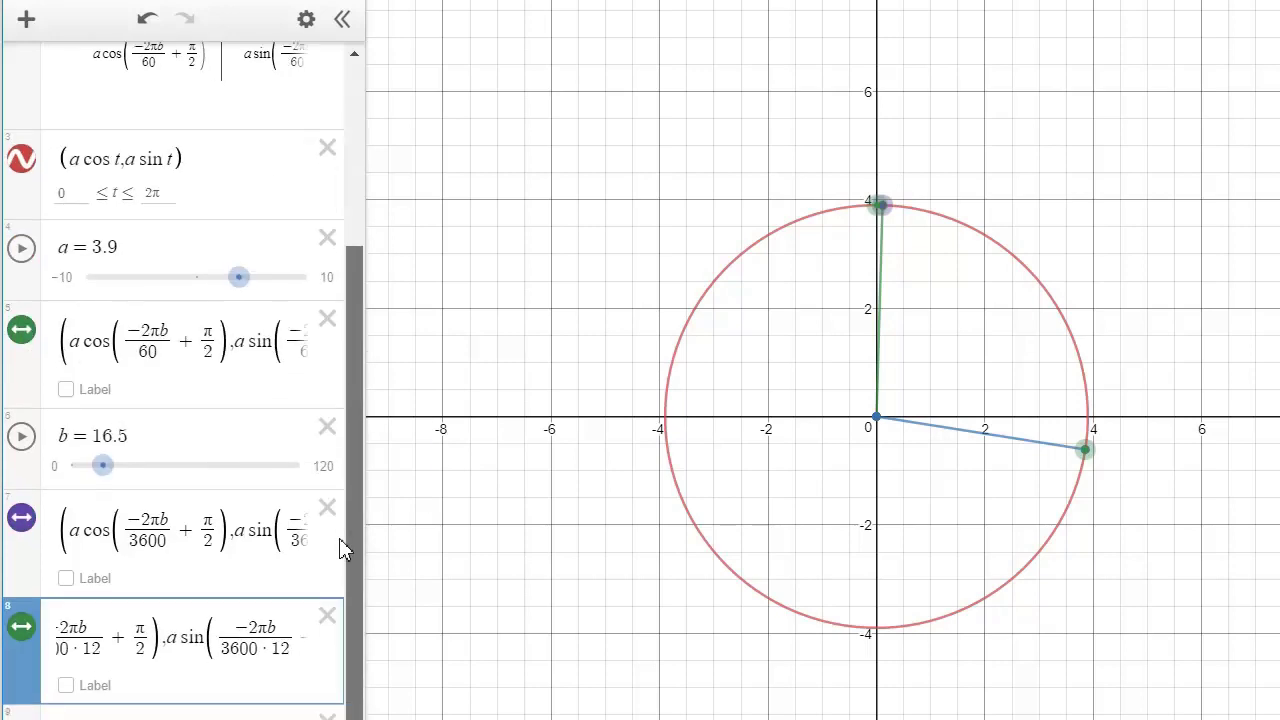
left_click(321, 476)
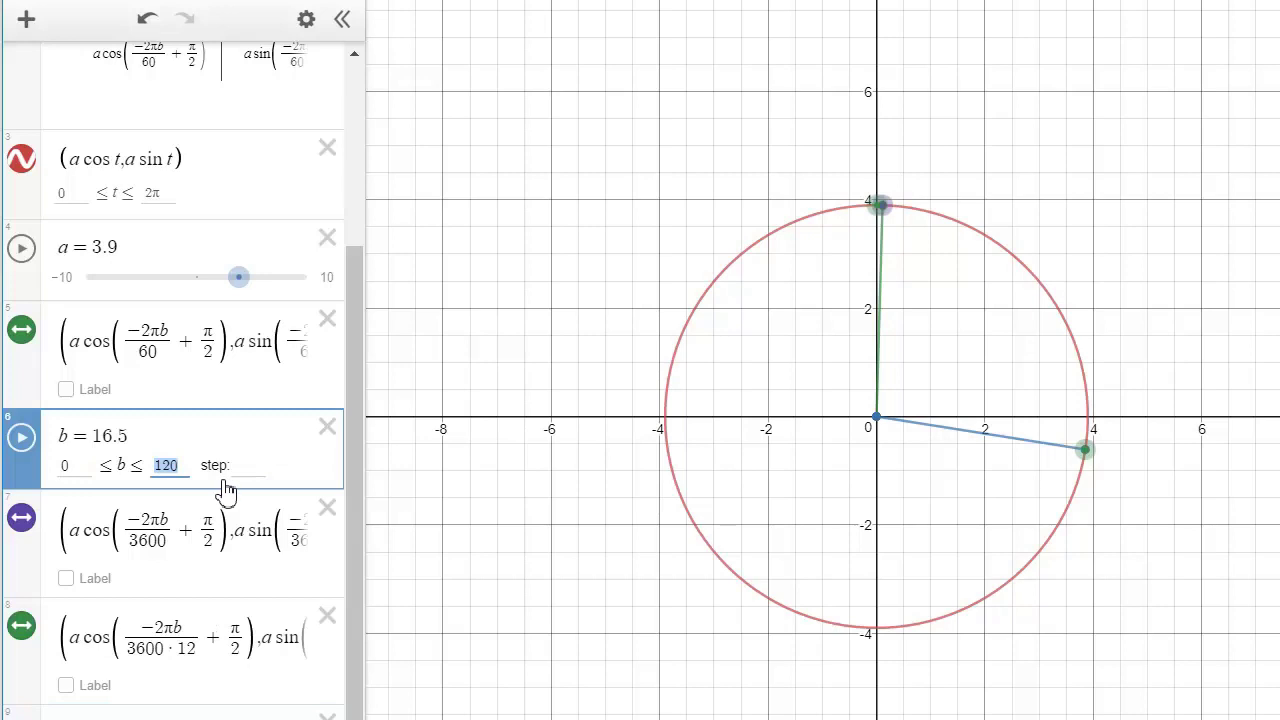
type("3")
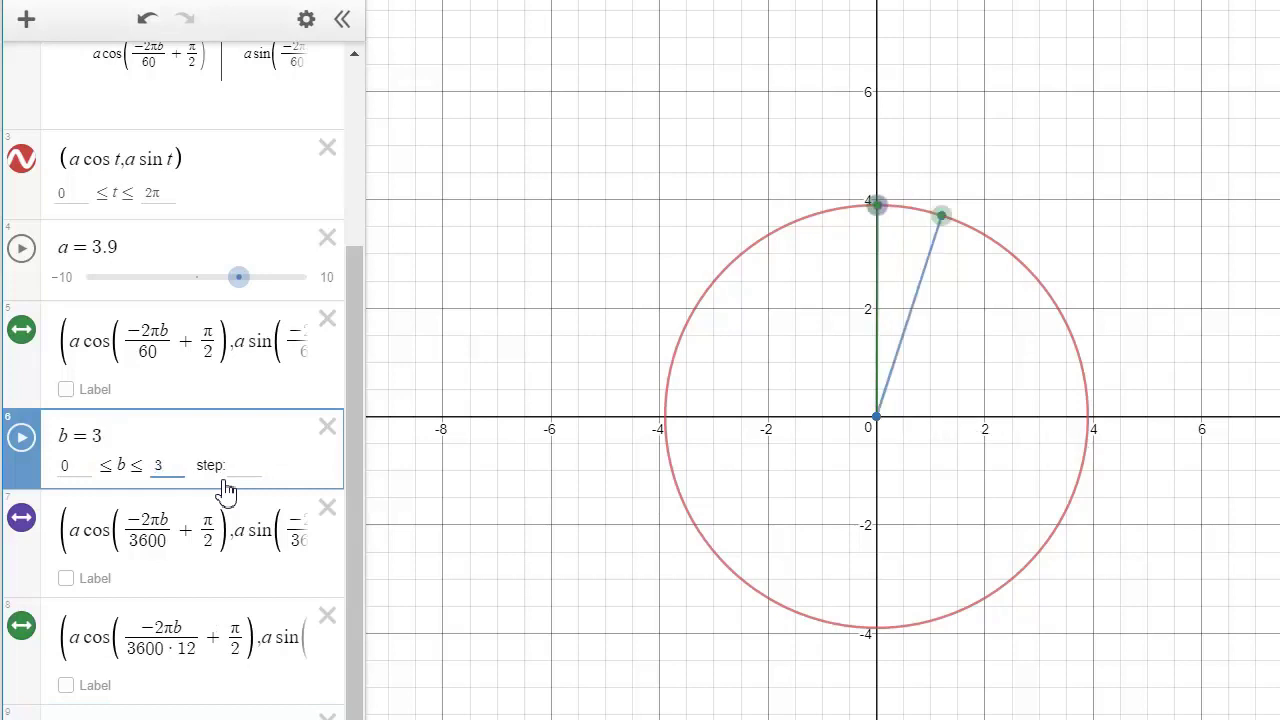
type("600")
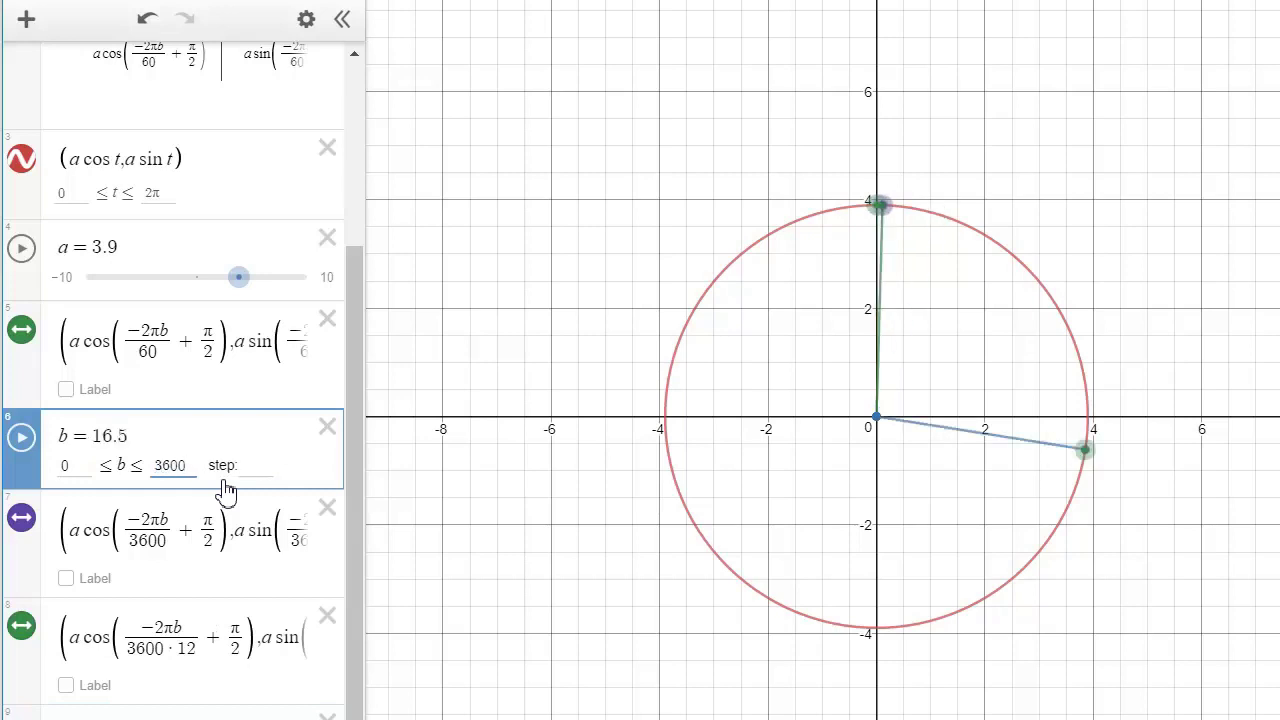
Step: Animate the b slider with its playback slowed to 0.05x, and stop it by moving b to 3500
left_click(22, 442)
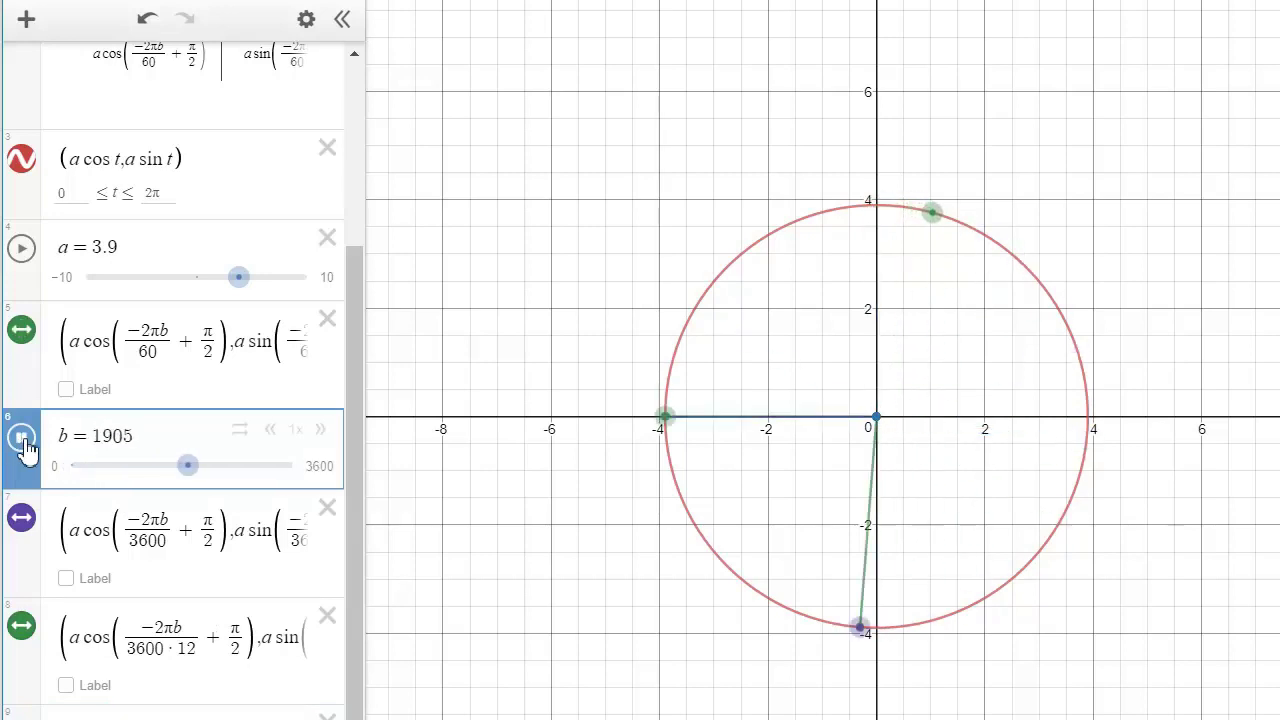
left_click(270, 434)
left_click(270, 434)
left_click(270, 434)
left_click(270, 434)
left_click(270, 434)
left_click(270, 434)
left_click(270, 434)
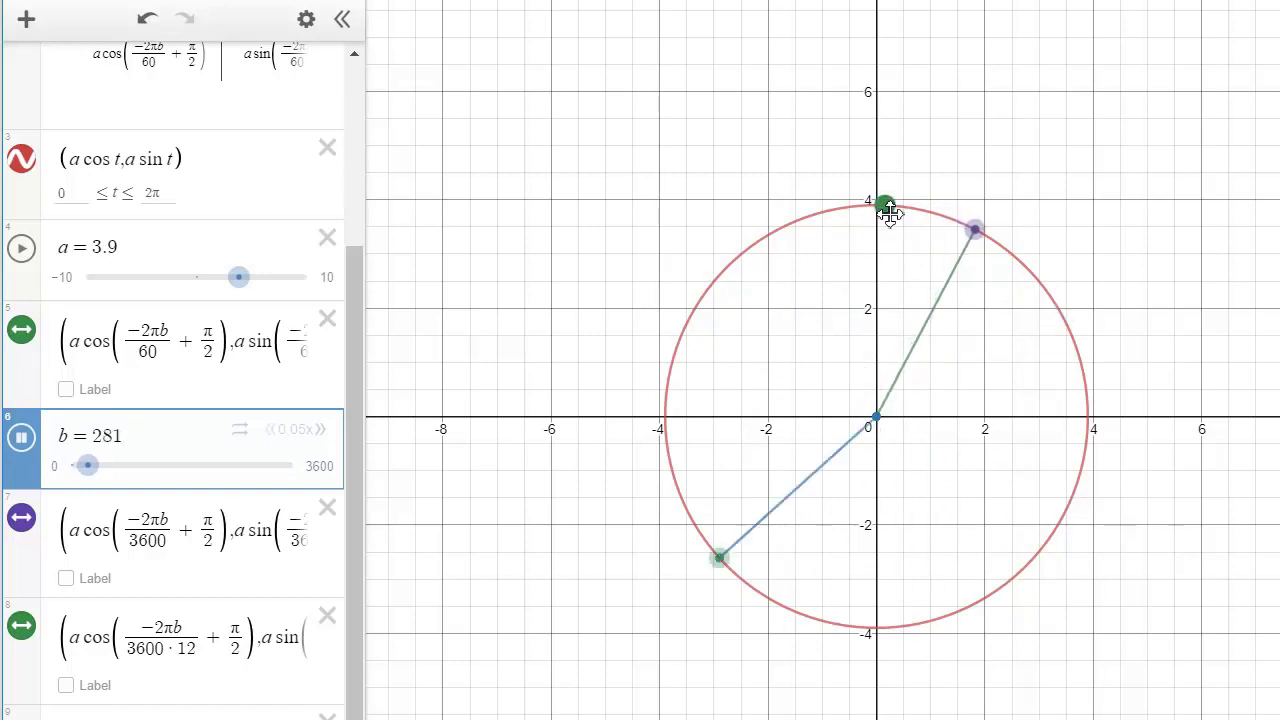
left_click_drag(107, 474, 298, 503)
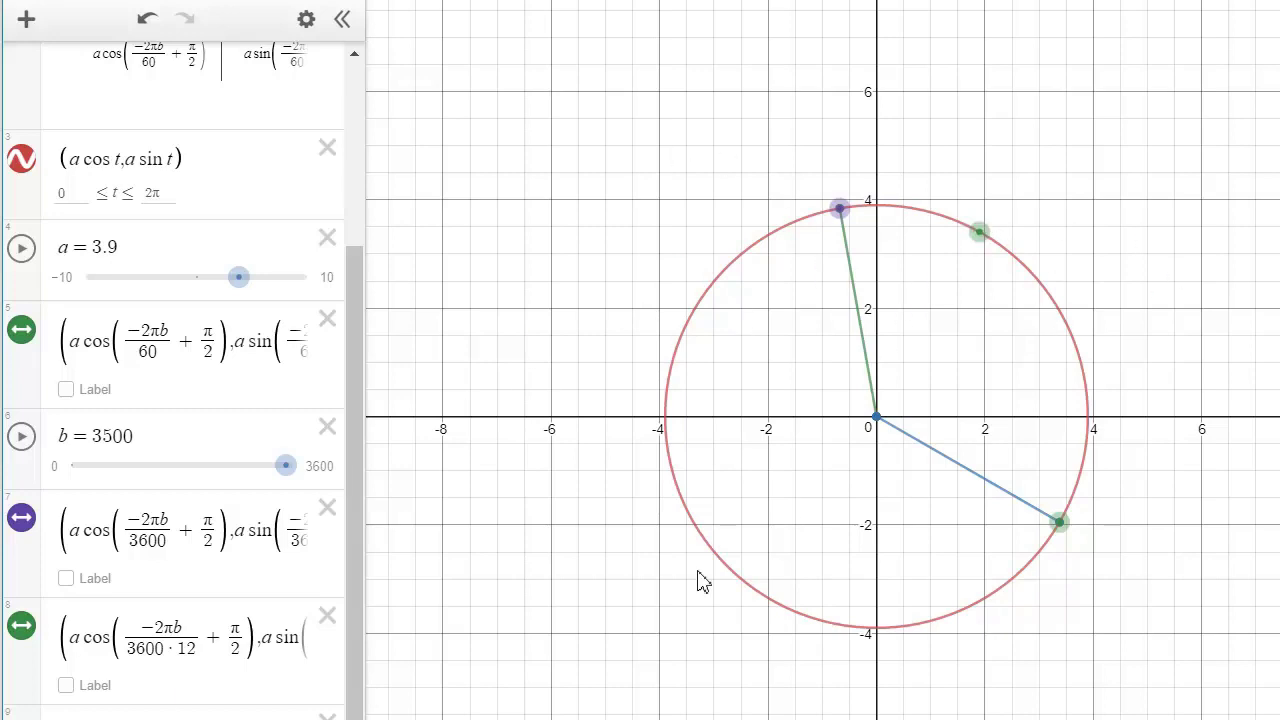
Step: Add a new table with 0 for both x₃ and y₃ in its first row
left_click(27, 20)
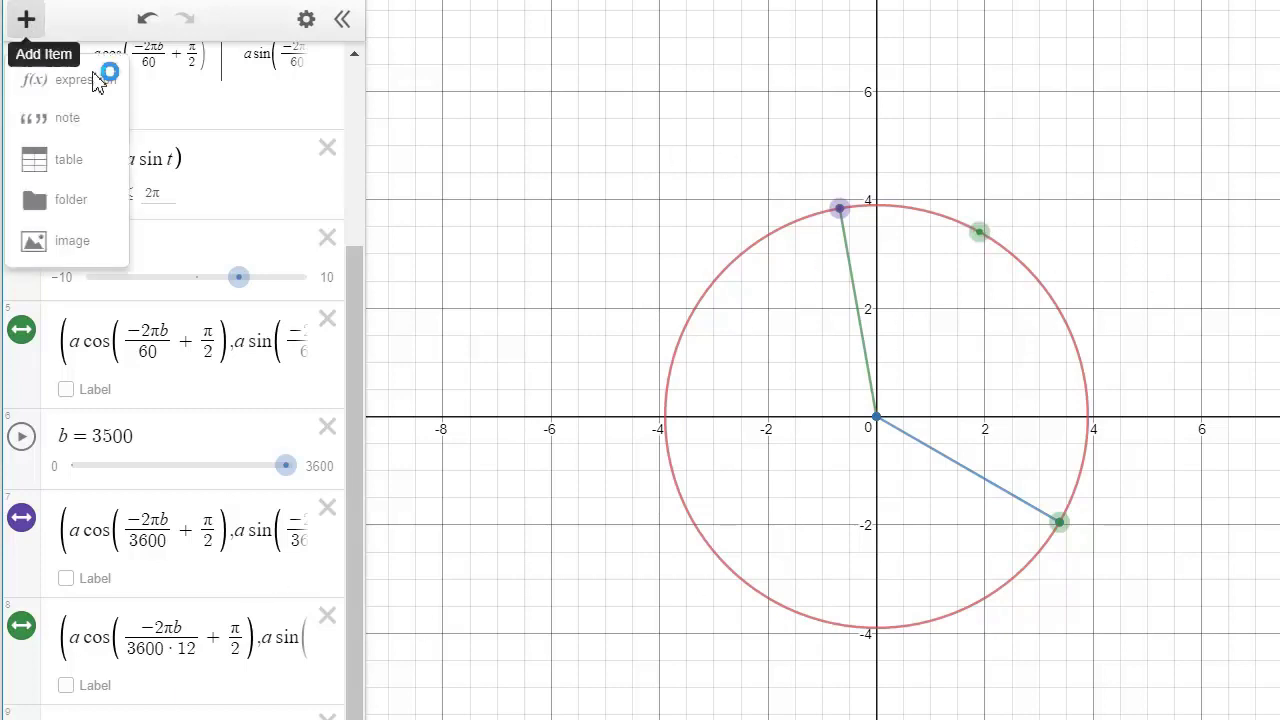
left_click(66, 168)
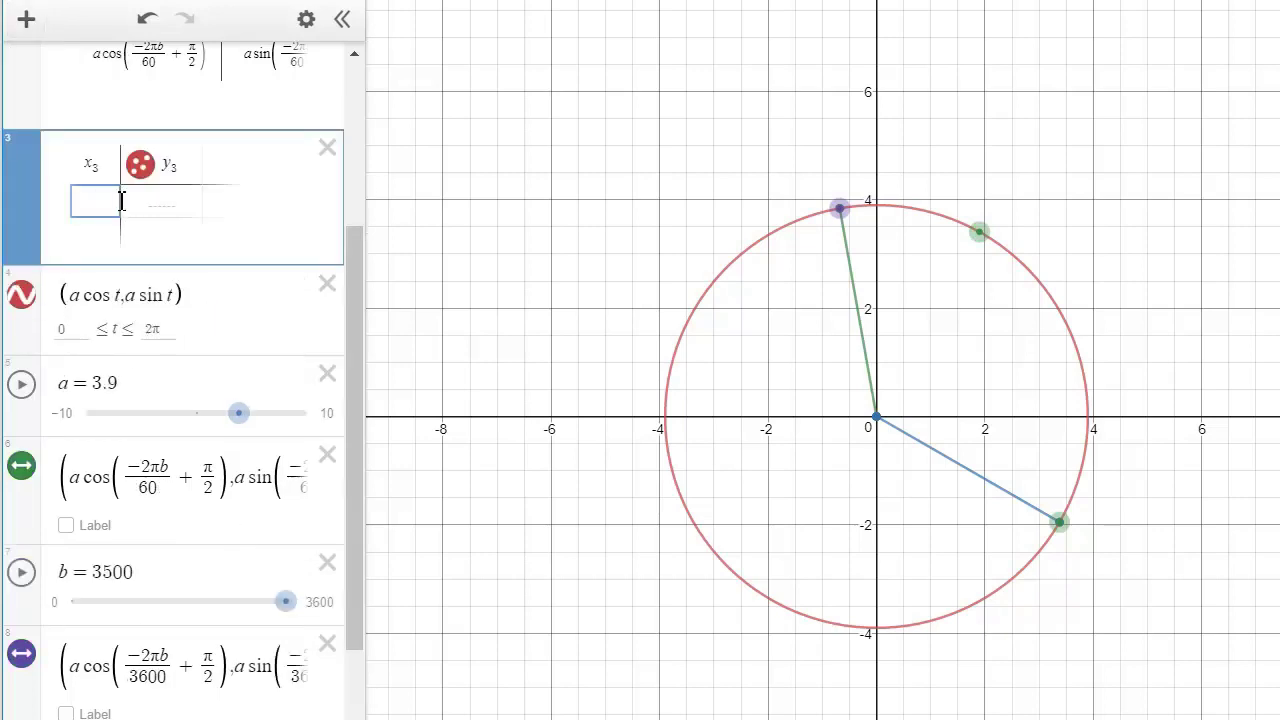
type("0")
left_click(177, 207)
type("0")
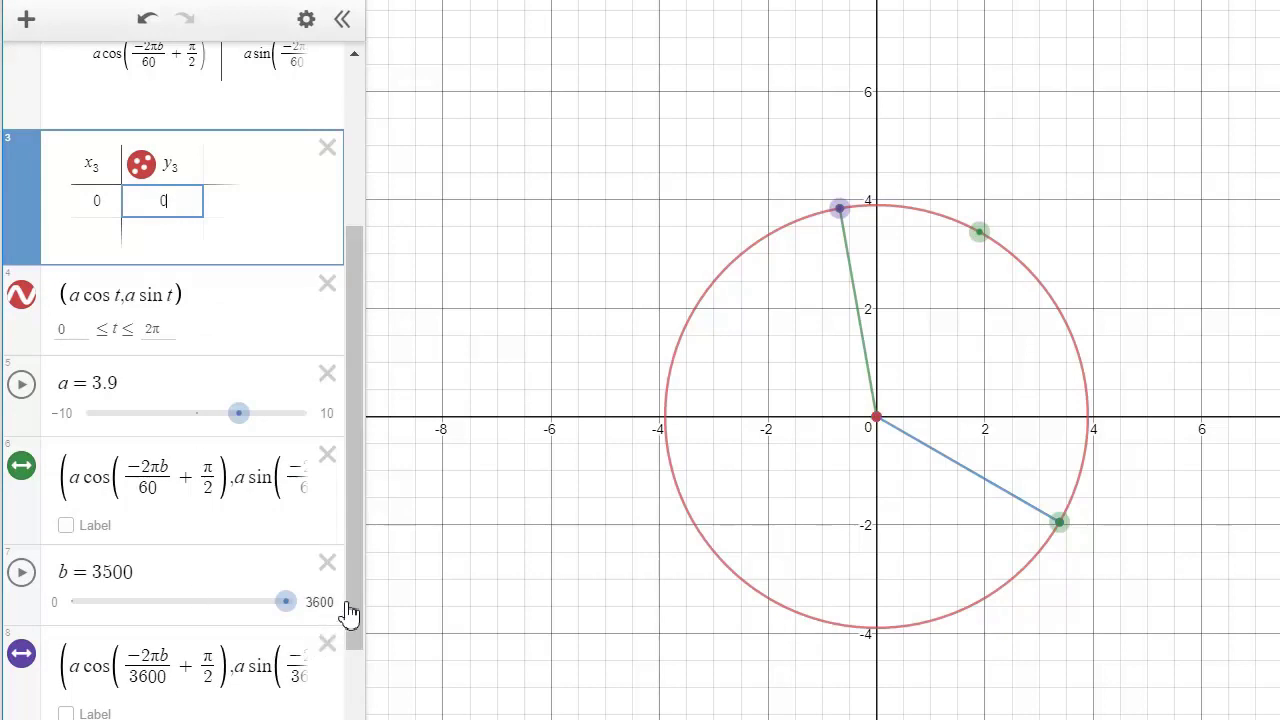
Step: Copy the hour hand point's x-coordinate, a cos(−2πb/(3600·12) + π/2), into the second x₃ cell of the new table
left_click_drag(351, 604, 342, 719)
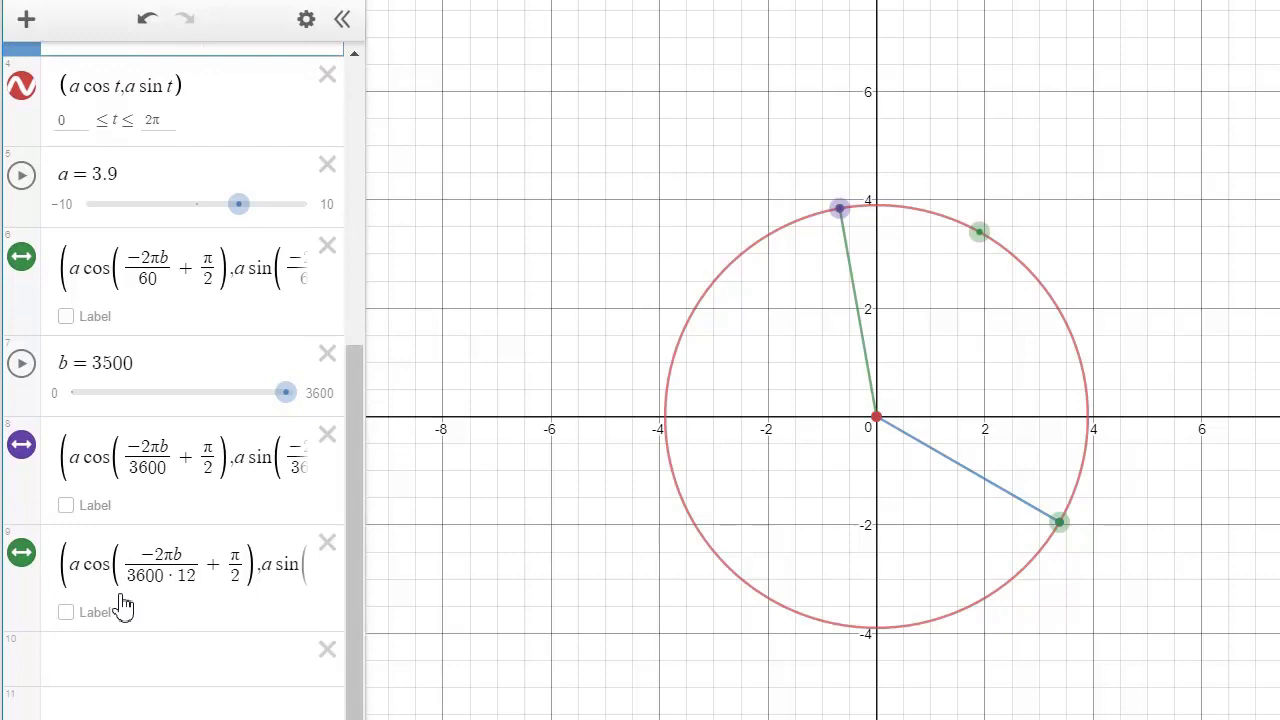
left_click(74, 566)
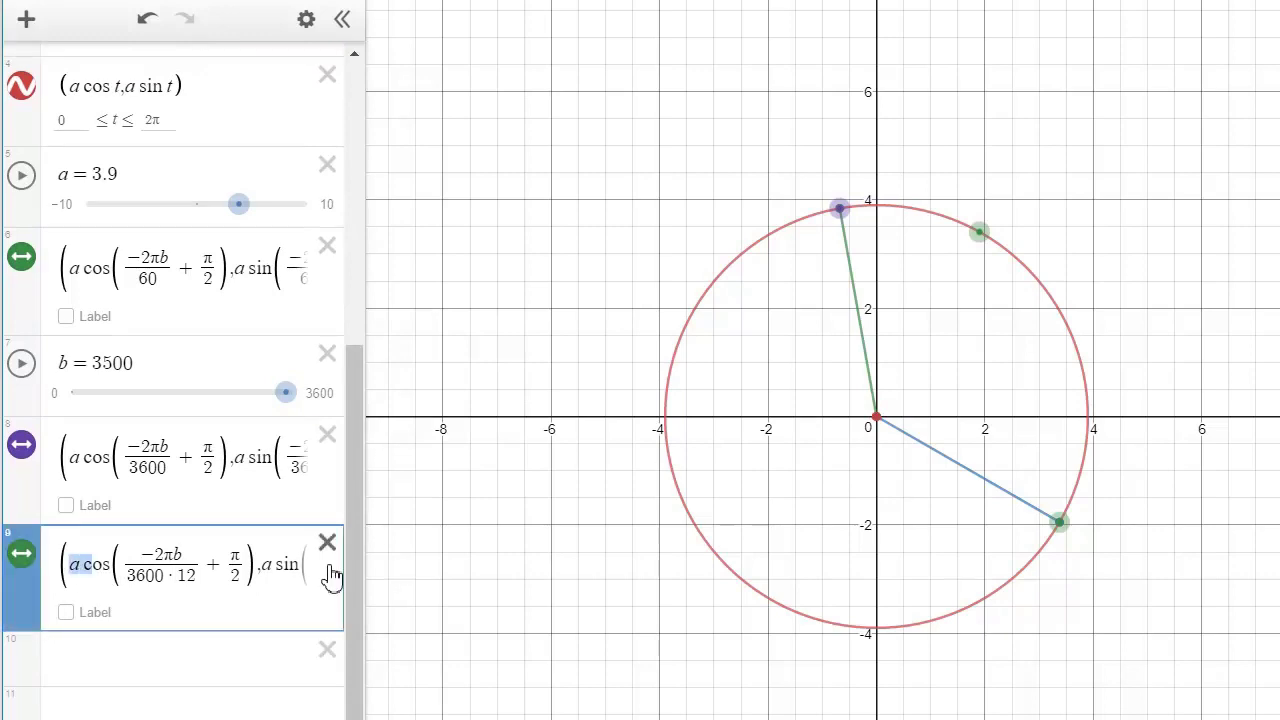
key("shift+Right")
key("shift+Right")
key("shift+Right")
key("shift+Right")
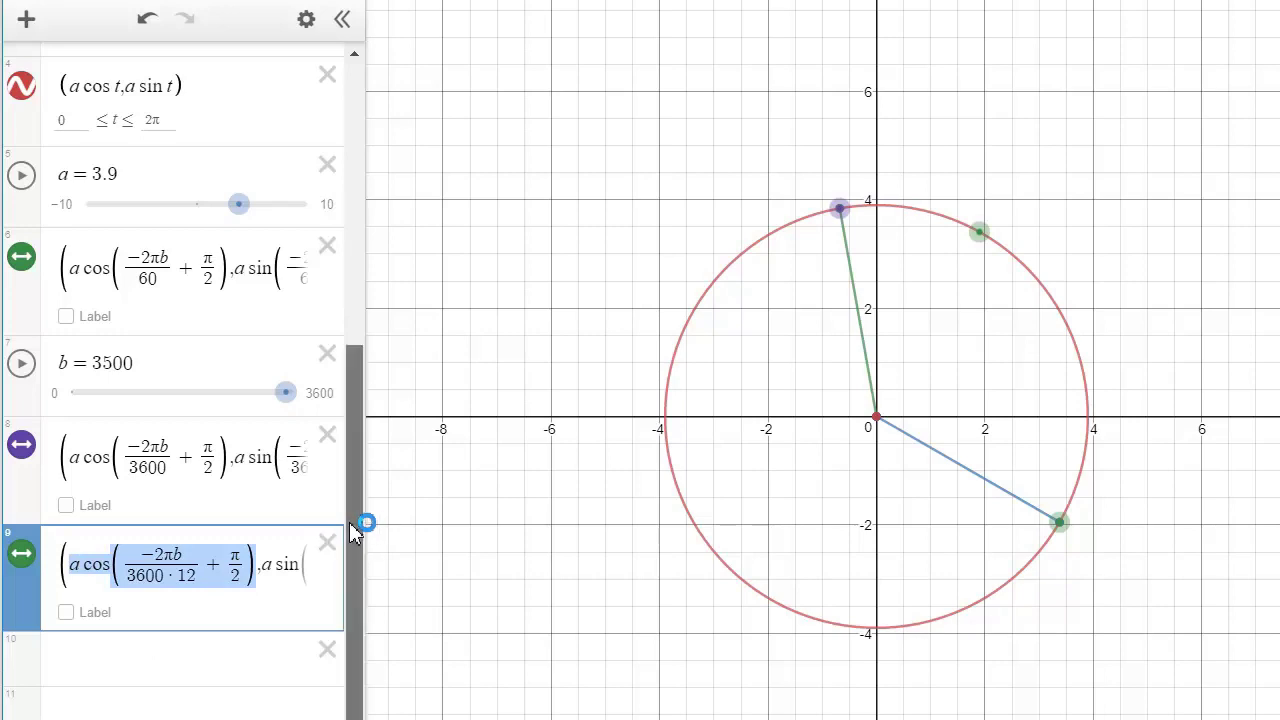
left_click_drag(352, 522, 385, 400)
scroll(336, 319, "up", 3)
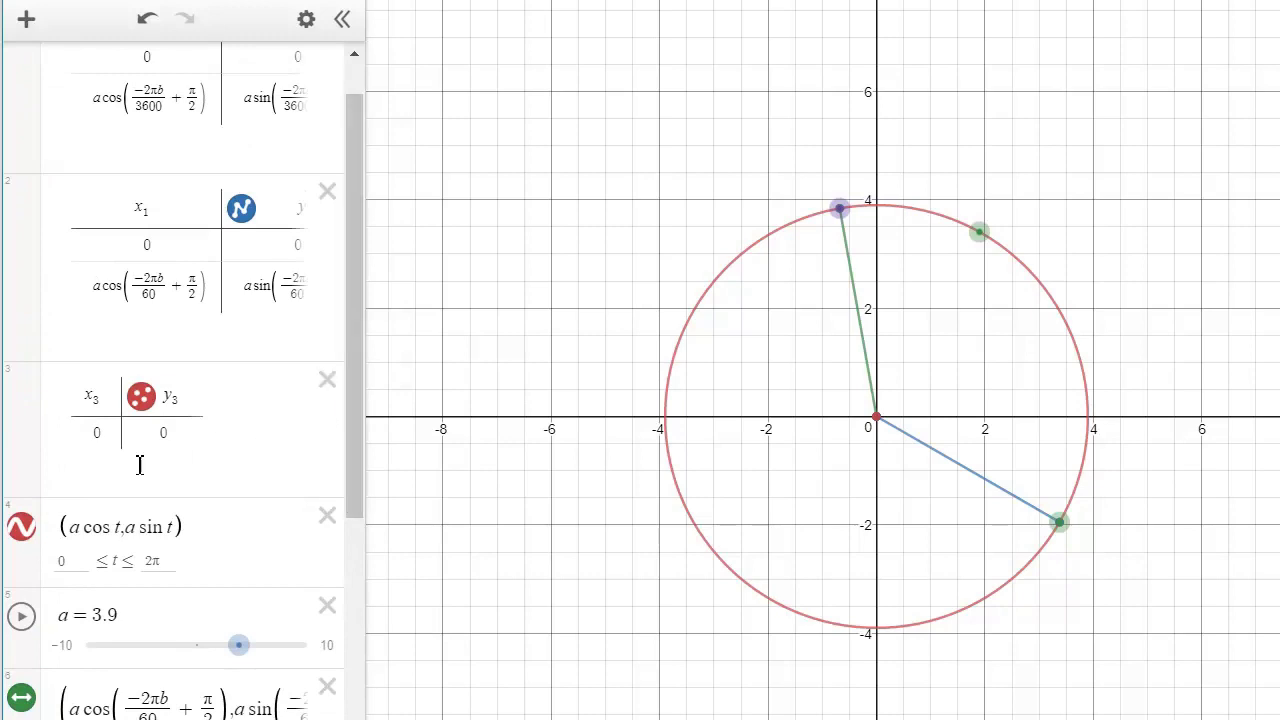
left_click(105, 468)
left_click(99, 467)
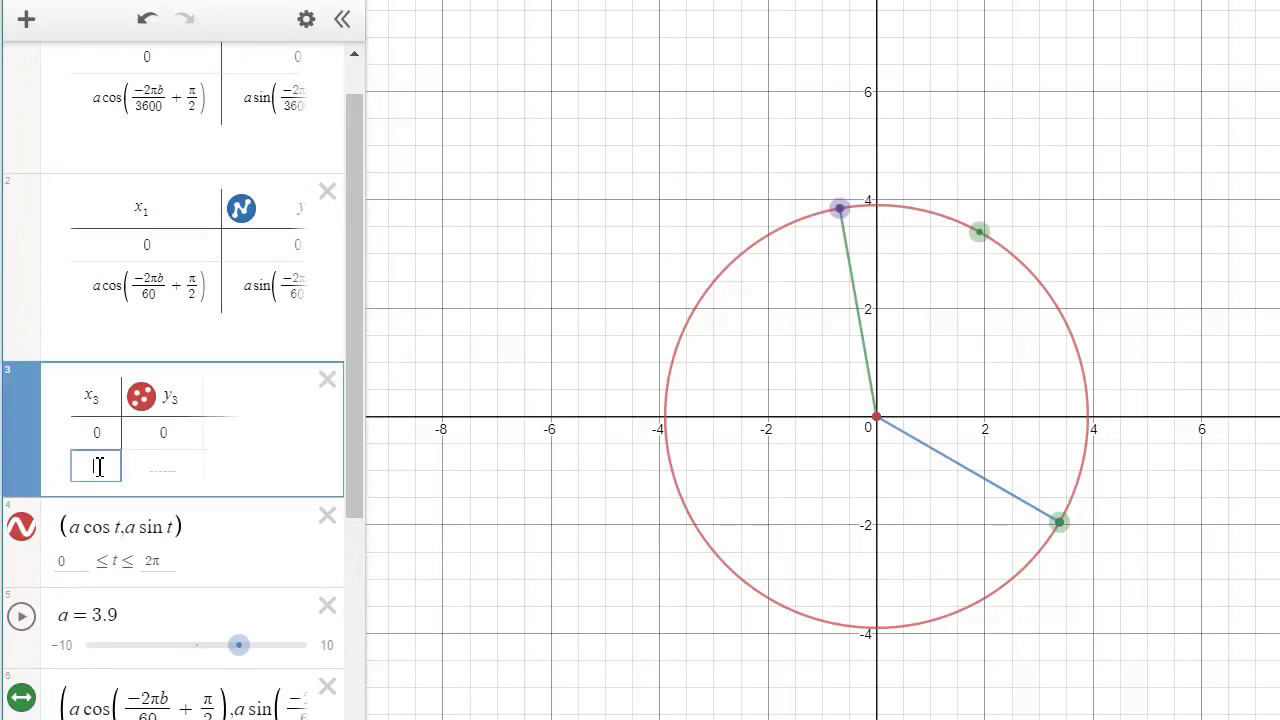
type("(−2πb/(3600·12)+π/2)")
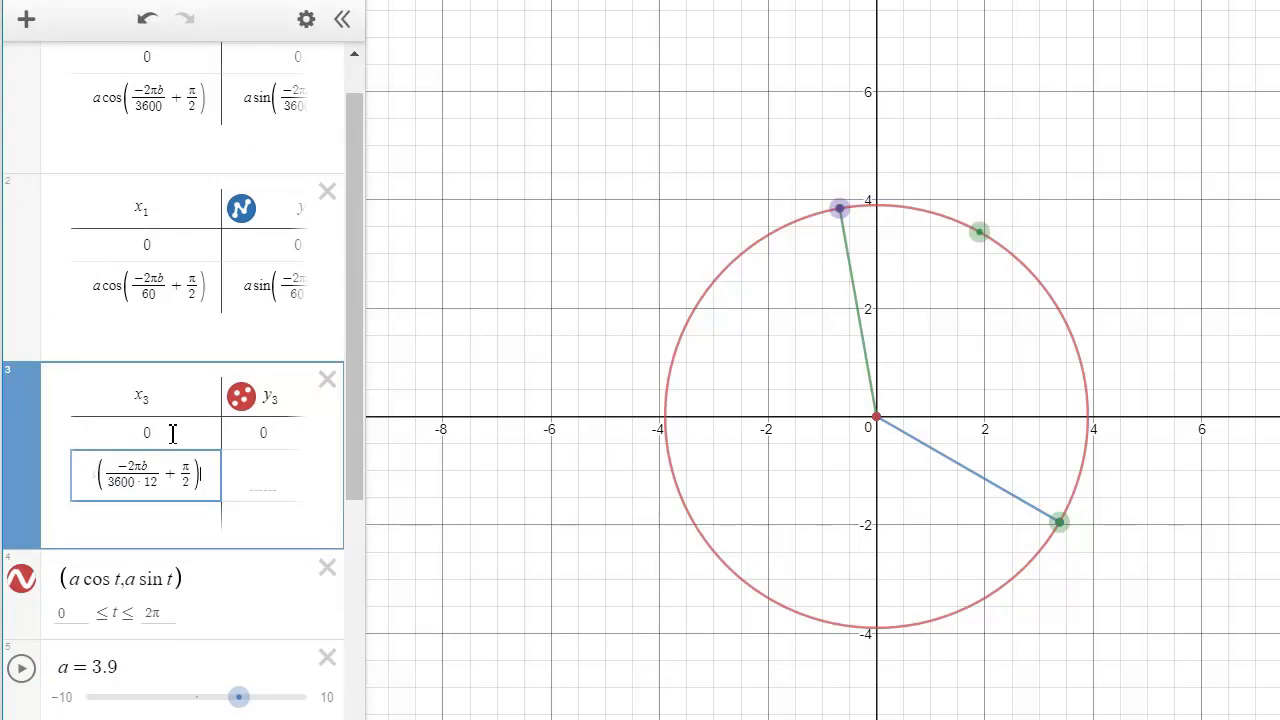
Step: Copy the hour hand point's y-coordinate, a sin(−2πb/(3600·12) + π/2), into the second y₃ cell
left_click_drag(359, 394, 360, 690)
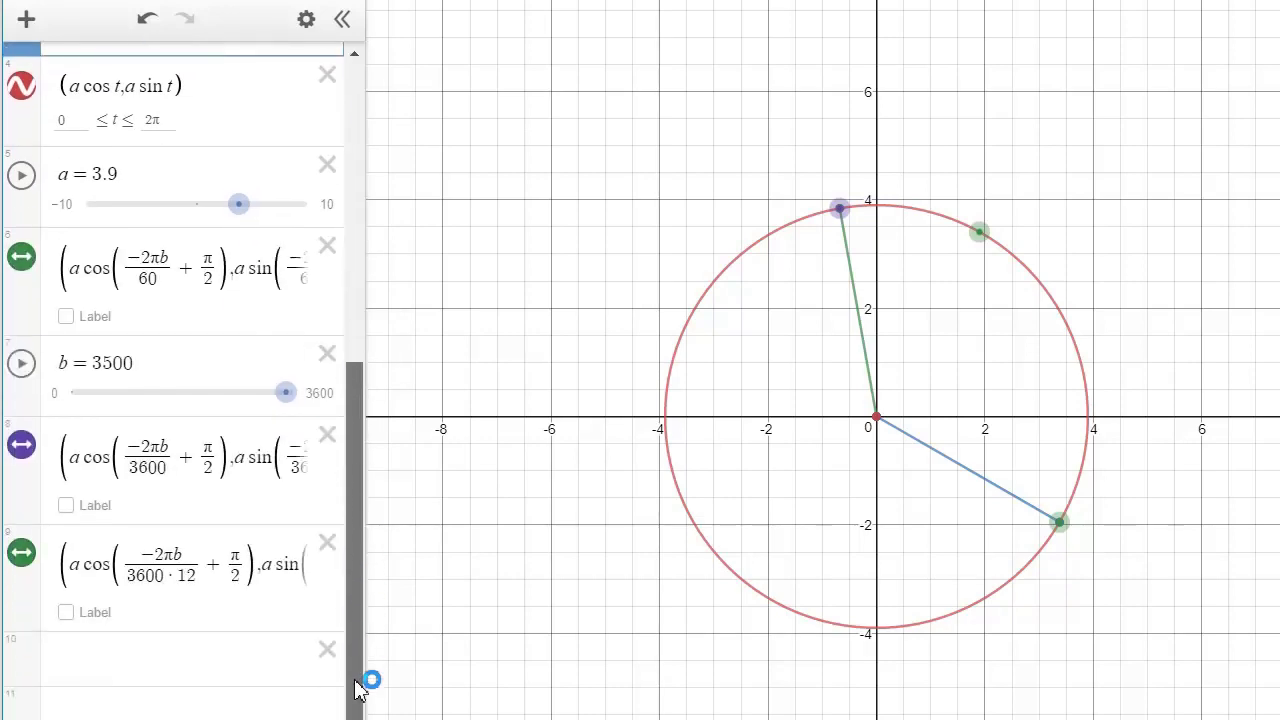
left_click(267, 566)
key("shift+Right")
key("shift+Right")
key("shift+Right")
key("shift+Right")
key("shift+Right")
key("shift+Right")
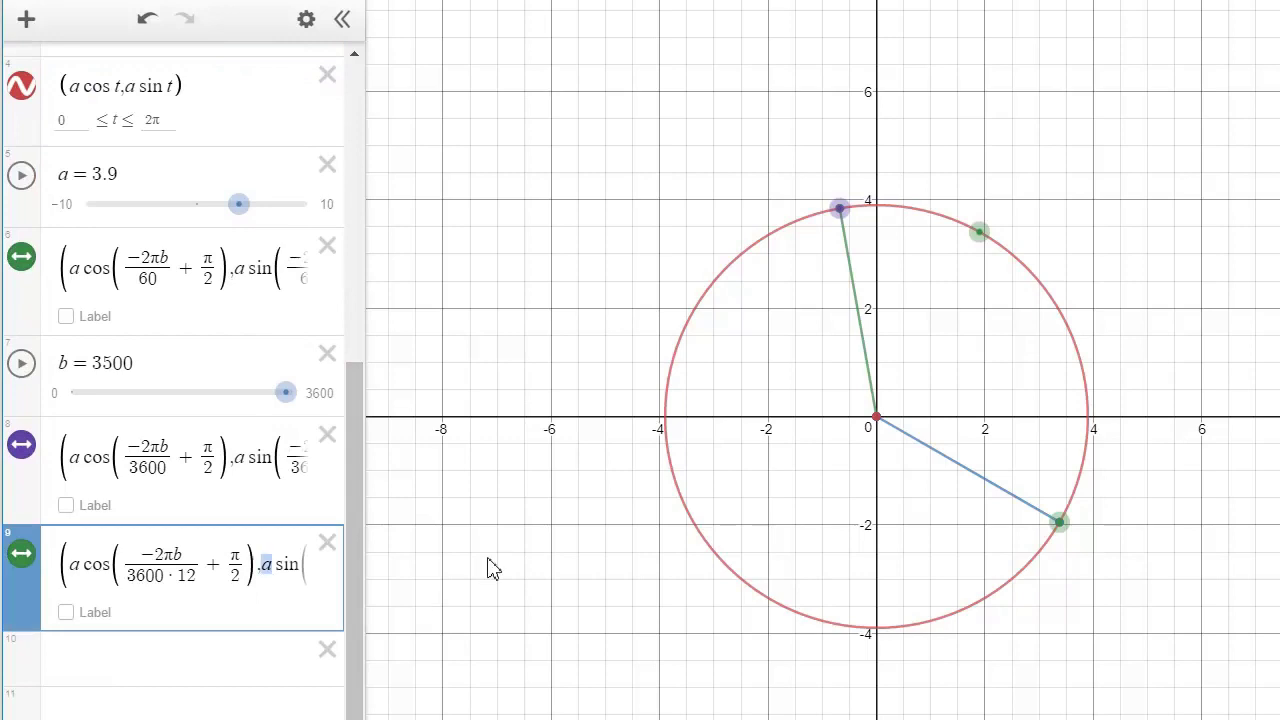
key("shift+Left")
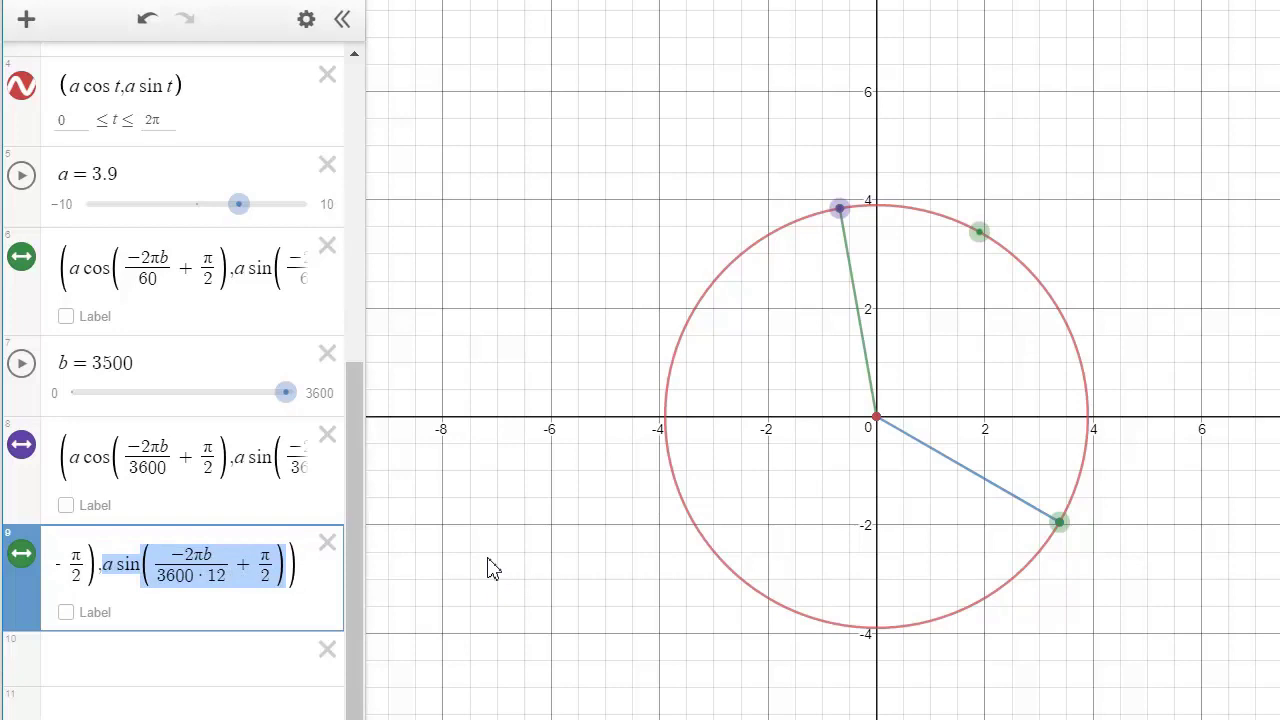
left_click_drag(352, 541, 420, 312)
left_click(284, 466)
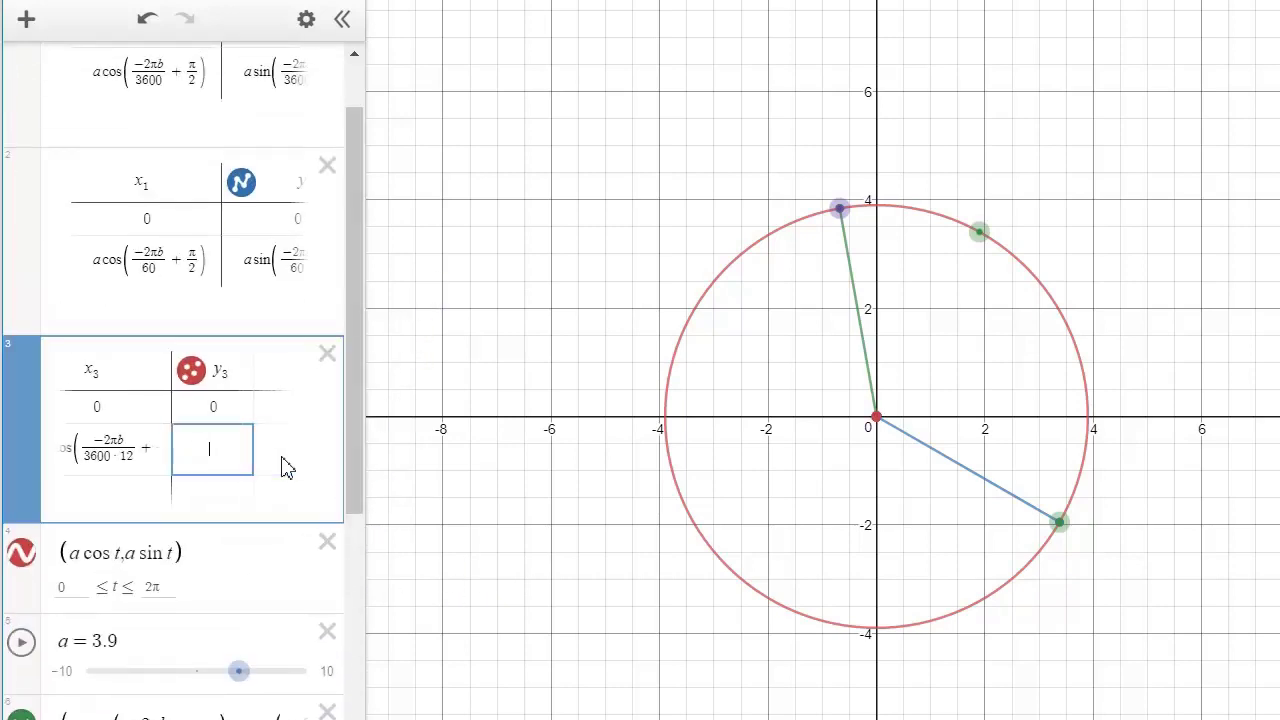
type("a sin(−2πb/(3600·12) + π/2)")
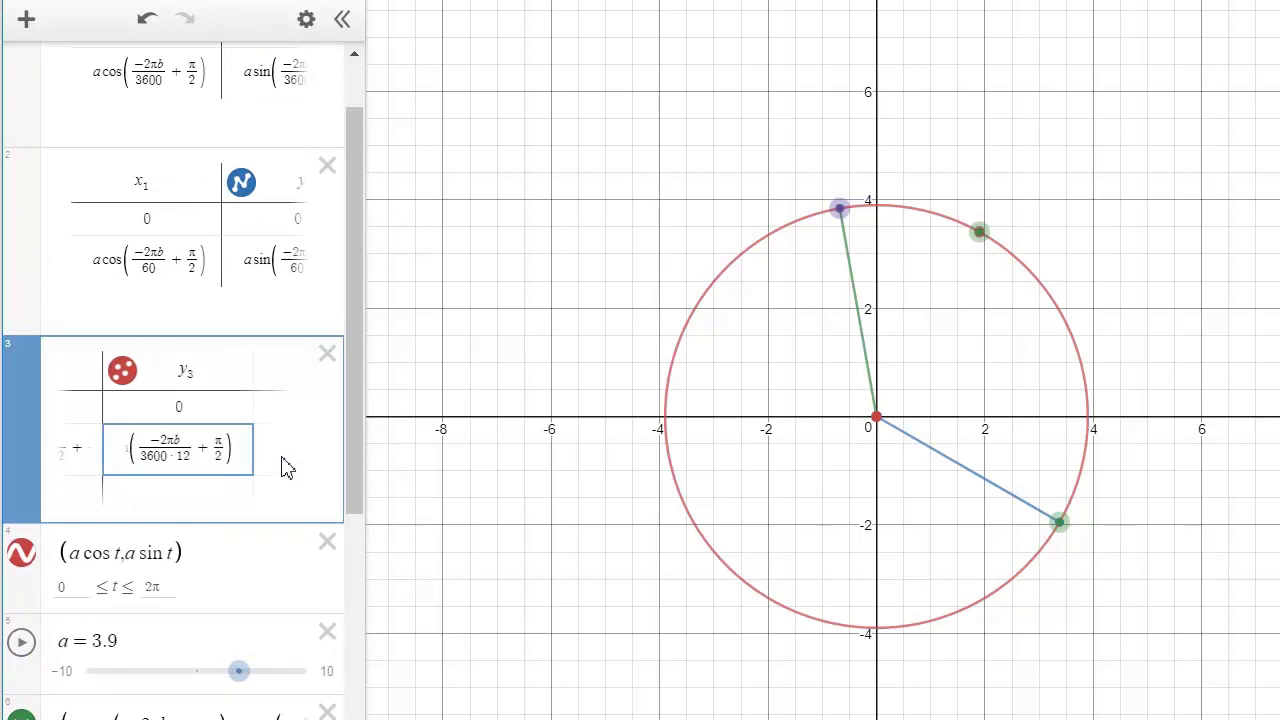
Step: Turn on connecting lines for the y₃ points and colour them orange
left_click(123, 386)
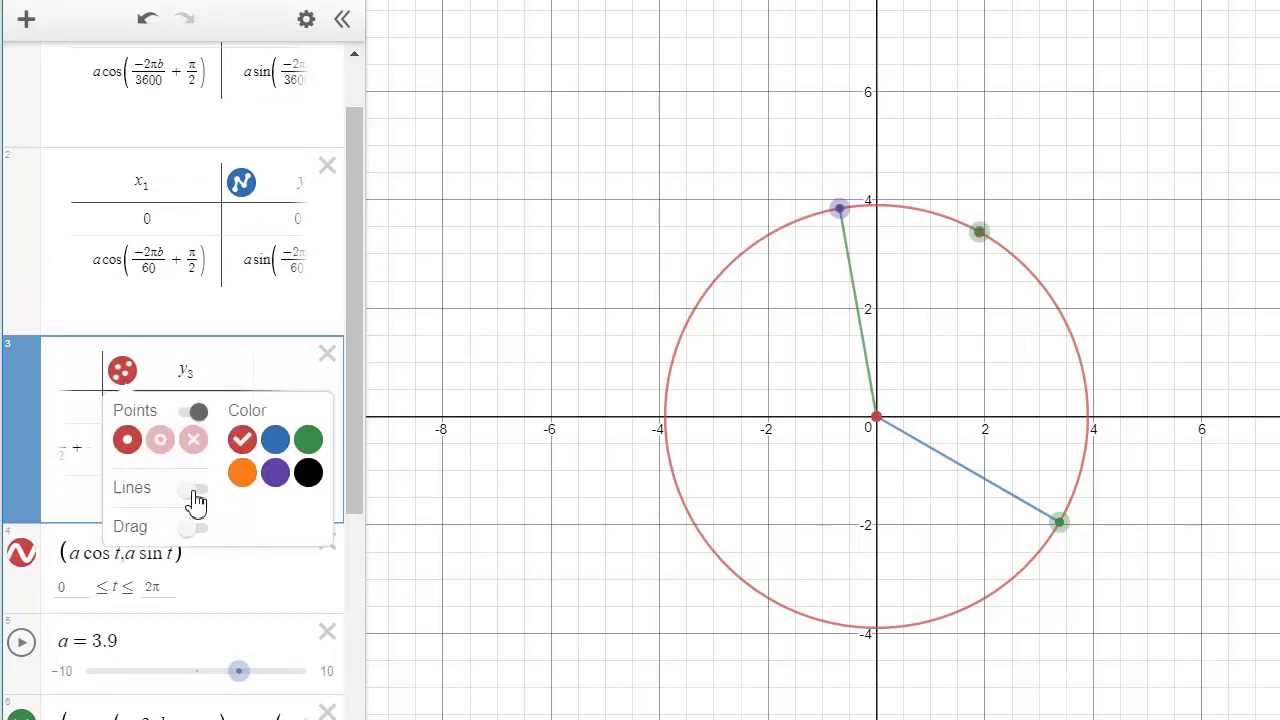
left_click(195, 491)
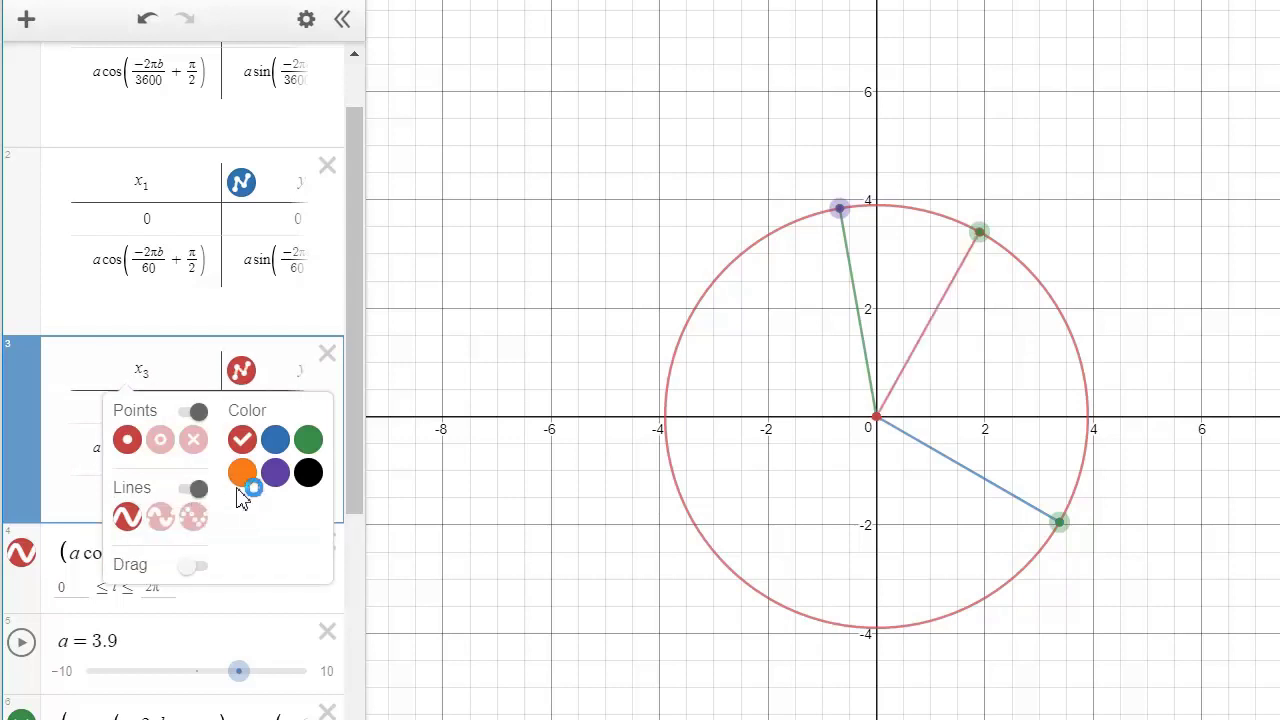
left_click(243, 474)
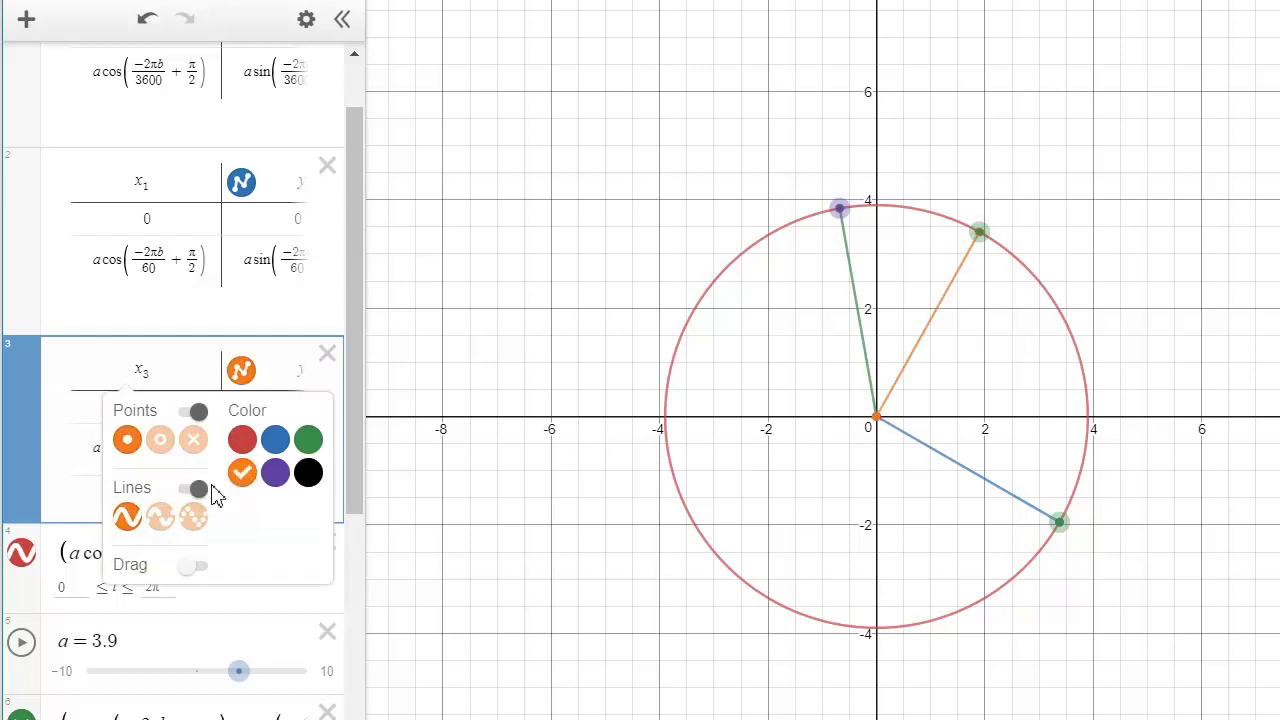
Step: Move the b slider back to 10 and start its animation to test all three hands
left_click(355, 316)
left_click_drag(355, 388, 357, 643)
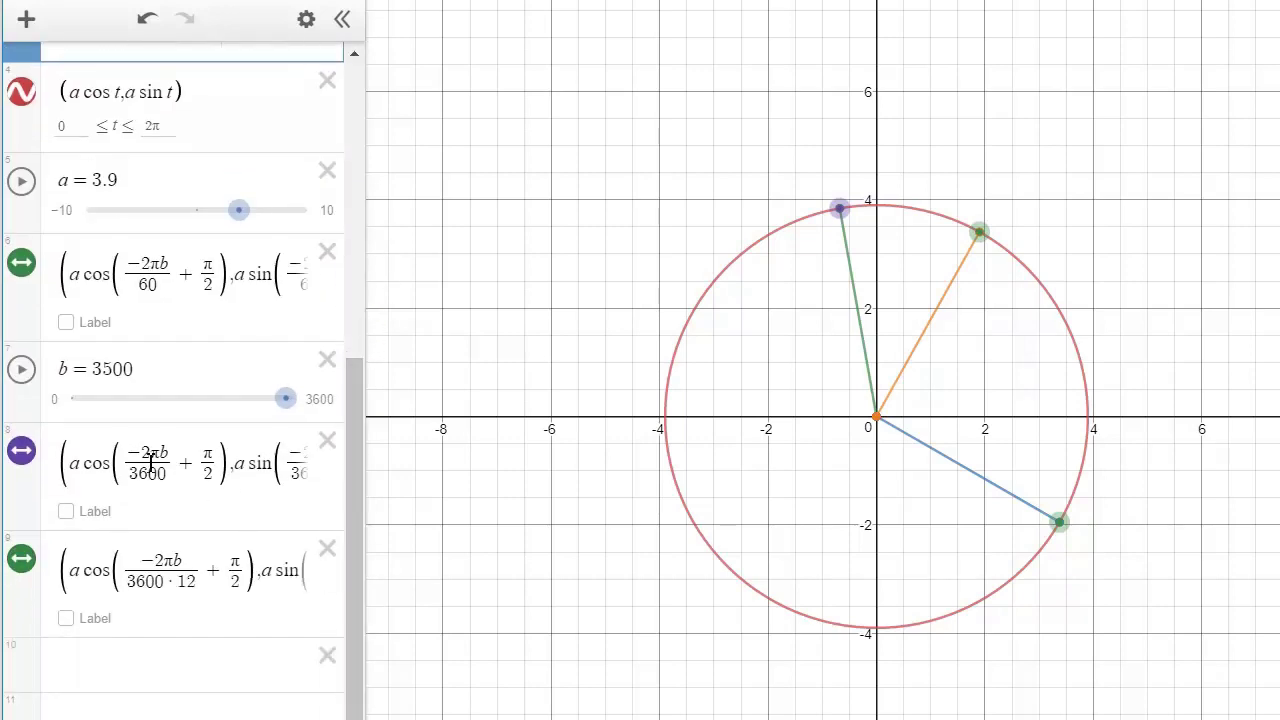
left_click_drag(280, 400, 69, 420)
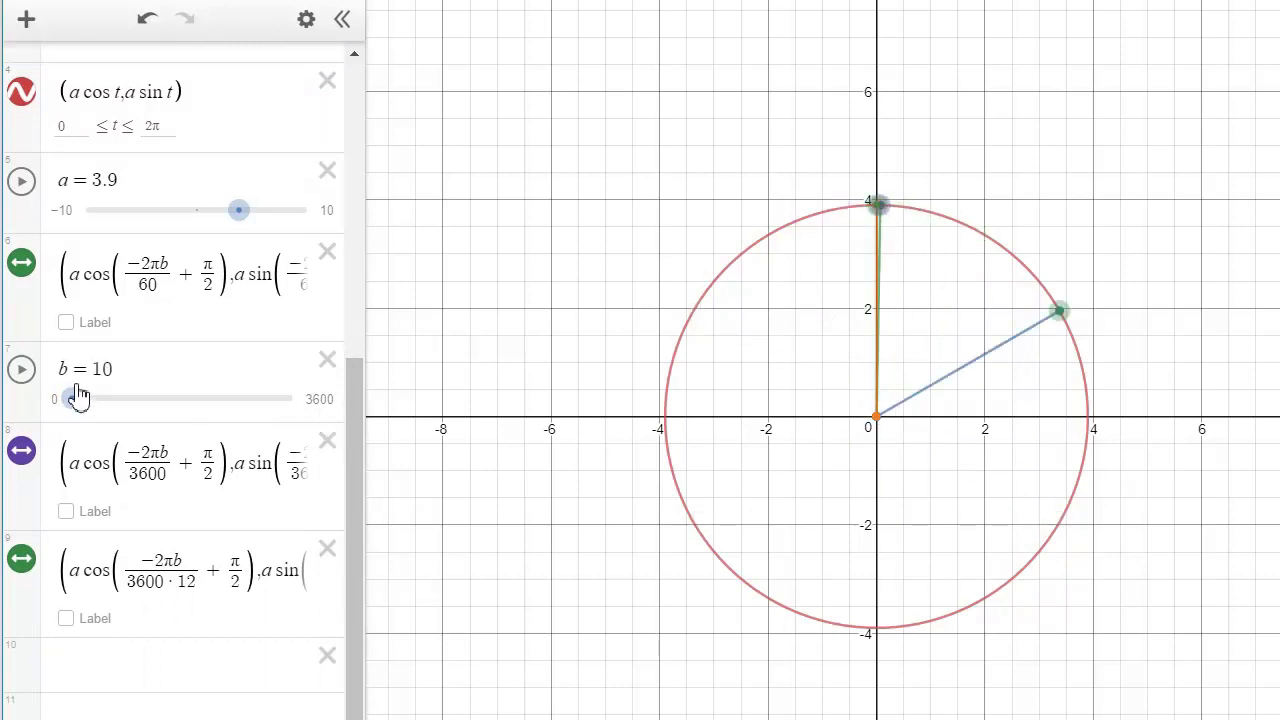
left_click(22, 372)
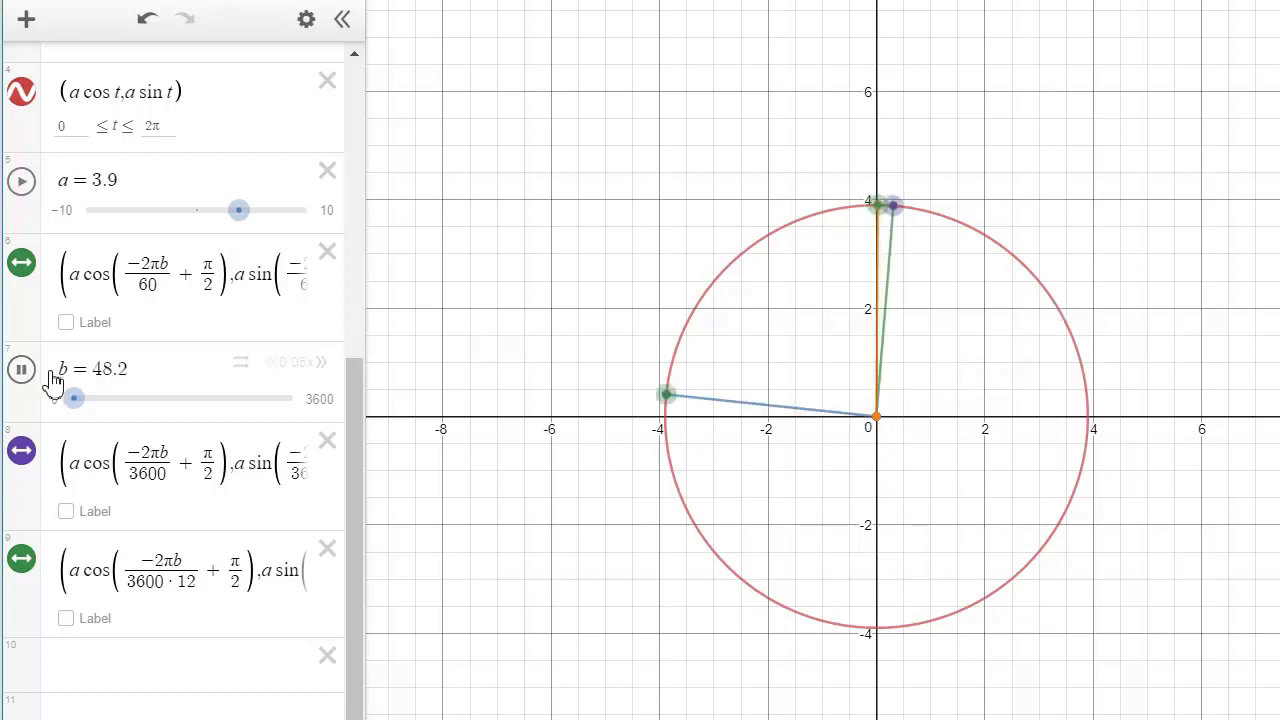